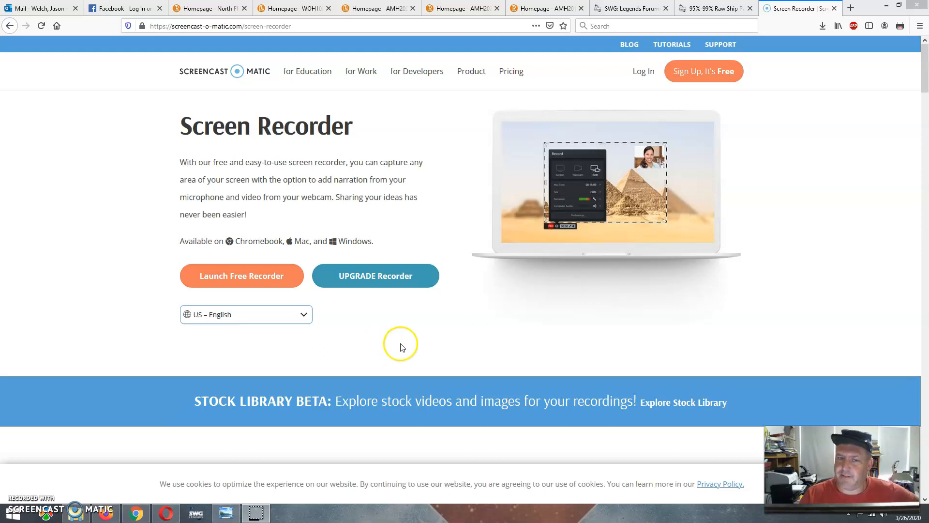
# Step: Switch to Windows Photo Viewer and review the screen recorder setup screenshots from 001.jpg through 003.jpg
pyautogui.click(226, 512)
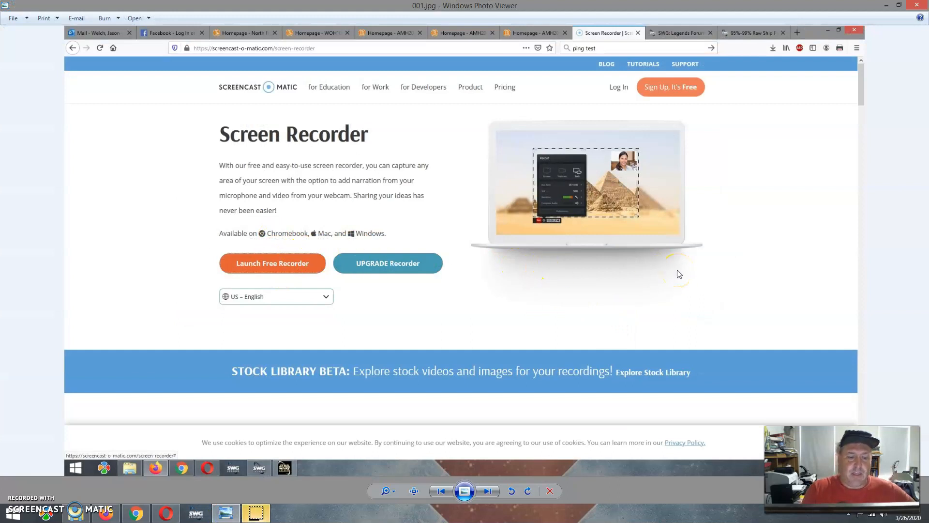
pyautogui.press('Right')
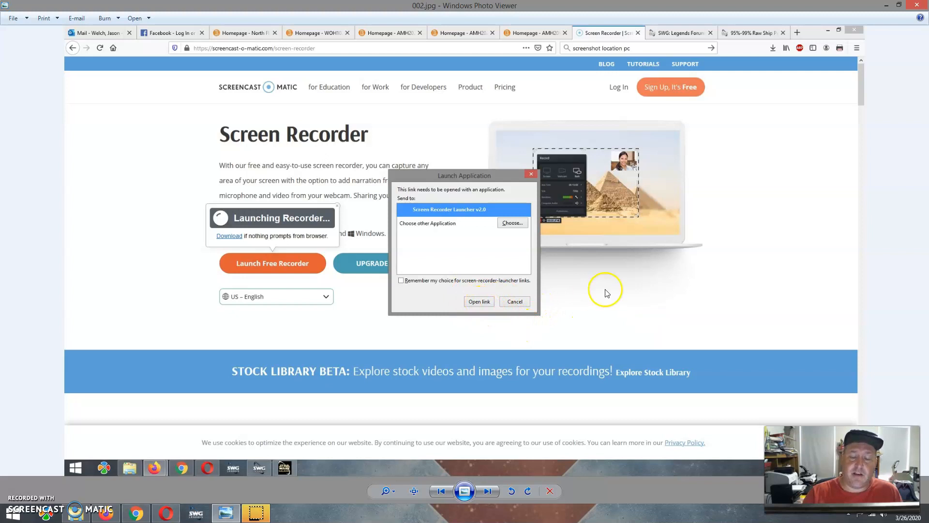
pyautogui.press('Right')
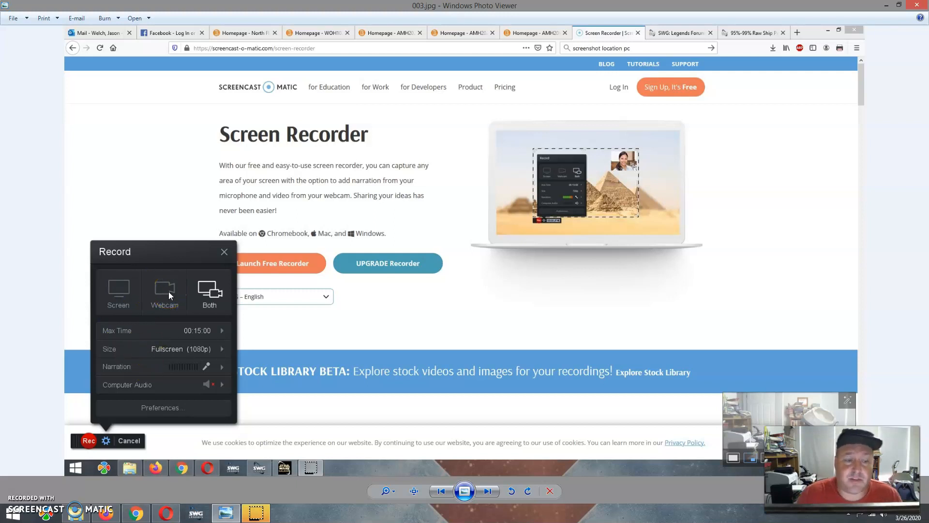
pyautogui.click(208, 298)
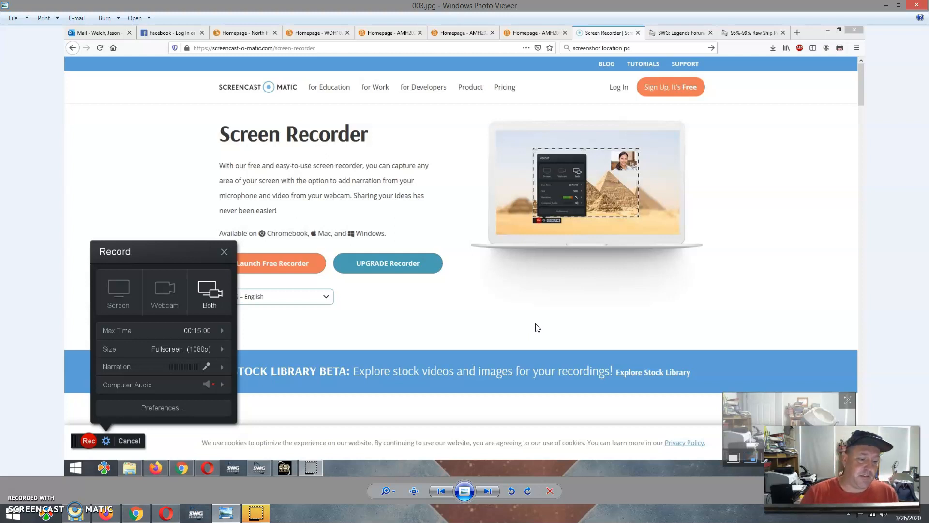
pyautogui.click(205, 363)
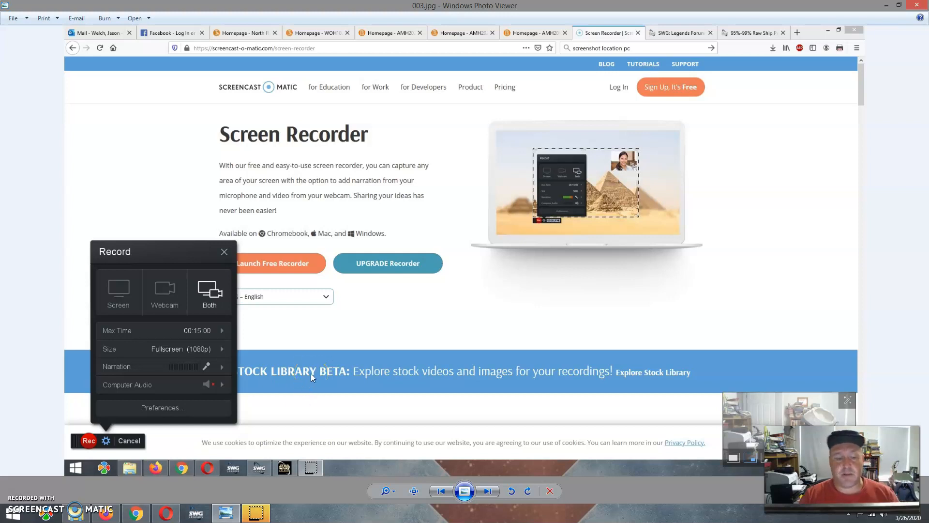
pyautogui.click(113, 516)
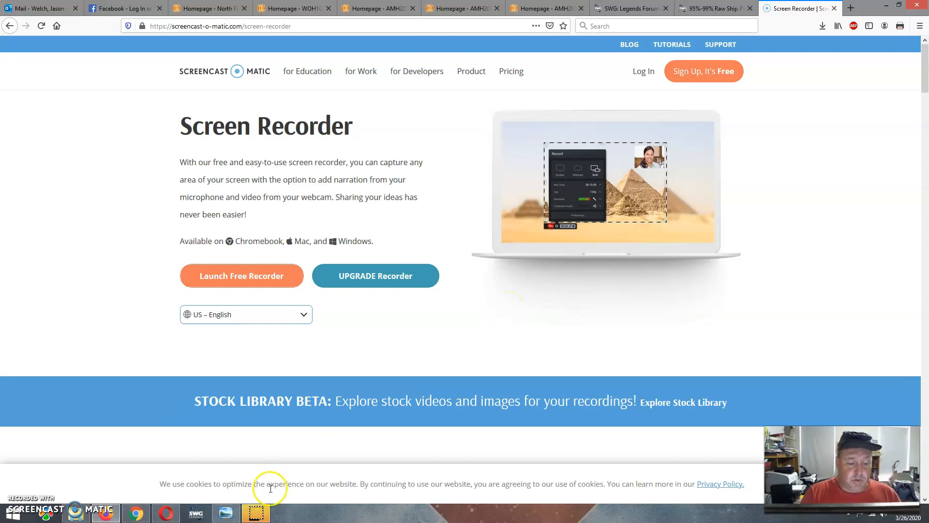
pyautogui.click(256, 514)
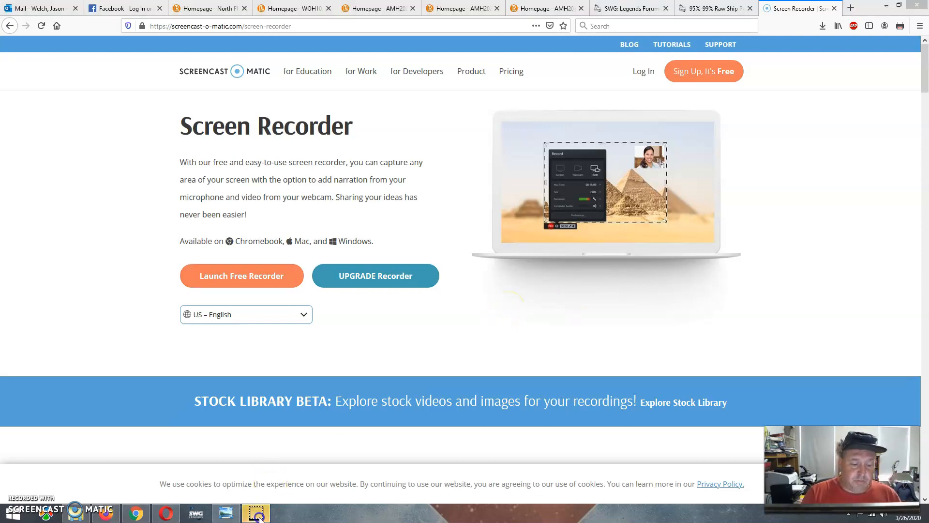
pyautogui.click(226, 513)
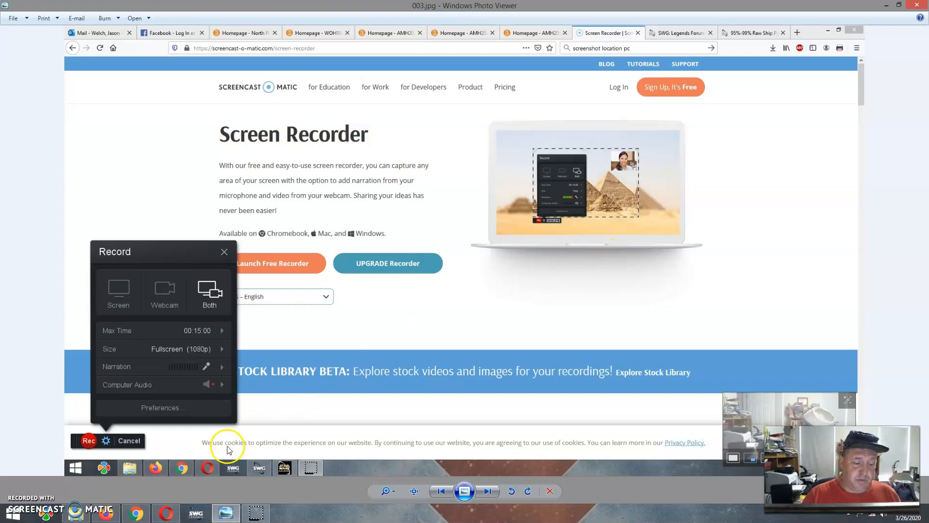
# Step: Switch to Opera and look at YouTube's Google sign-in page, including the email field and the account creation option
pyautogui.click(166, 512)
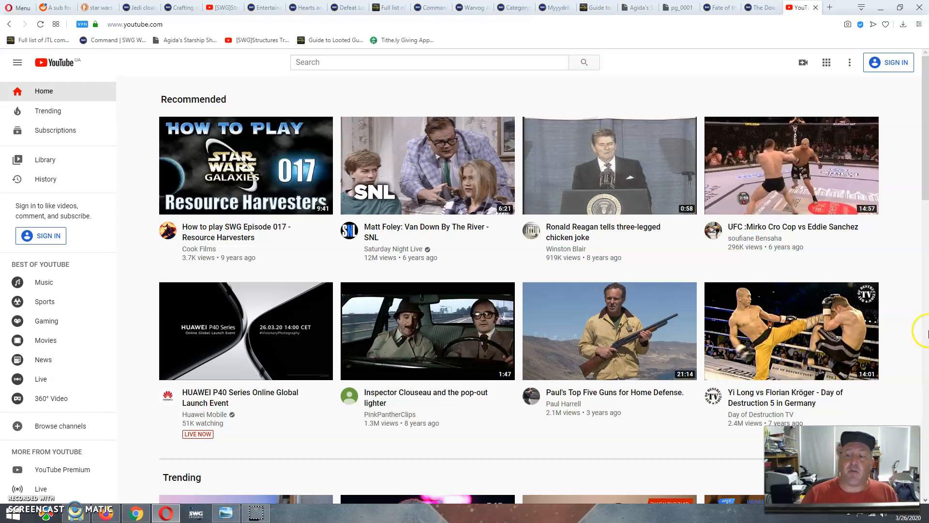
pyautogui.click(888, 67)
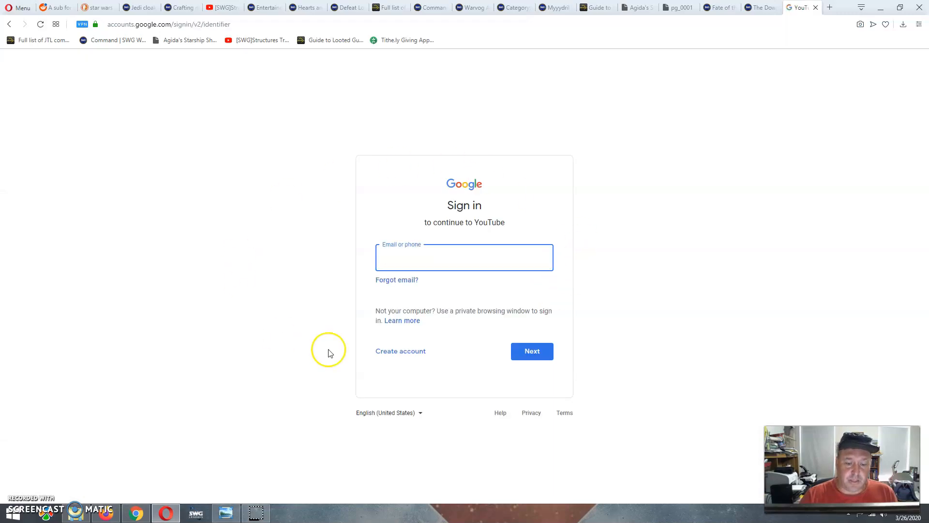
pyautogui.click(398, 351)
pyautogui.click(444, 260)
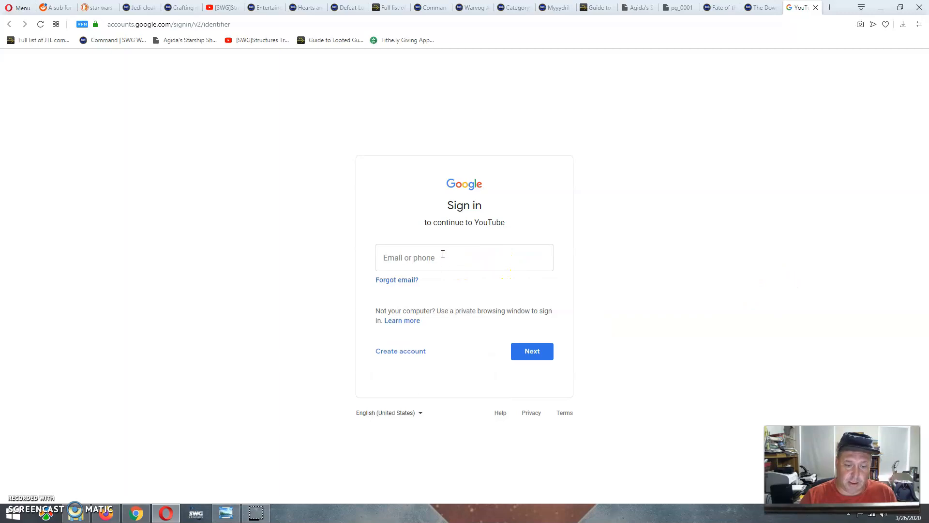
pyautogui.click(387, 354)
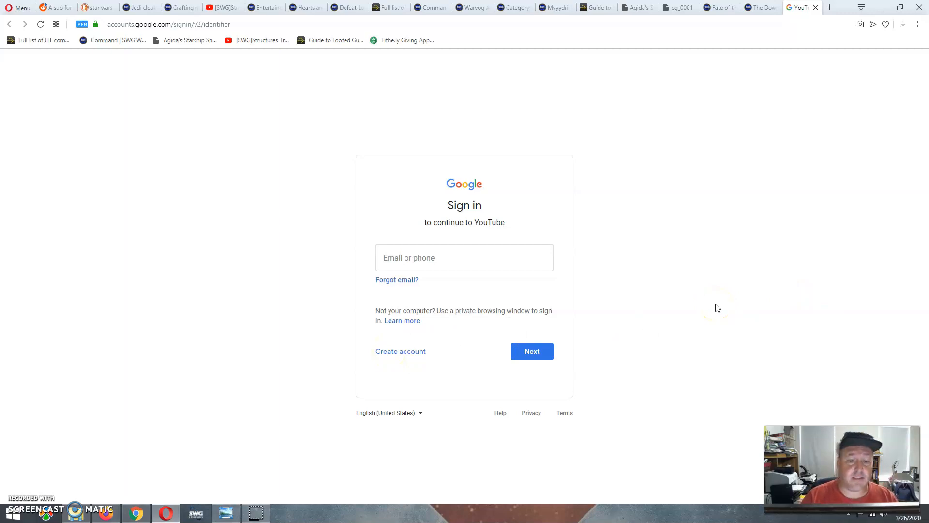
pyautogui.click(804, 213)
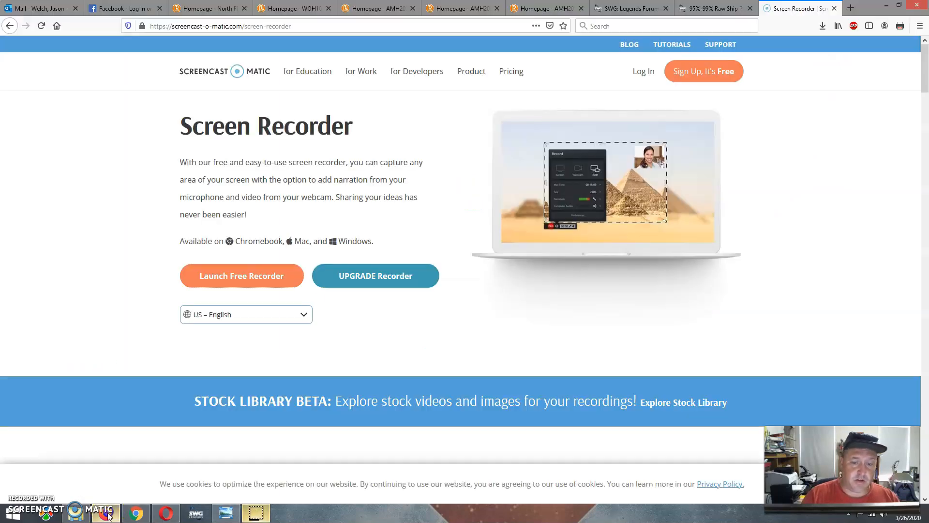
# Step: Switch to Firefox and open youtube.com in a new tab
pyautogui.click(106, 513)
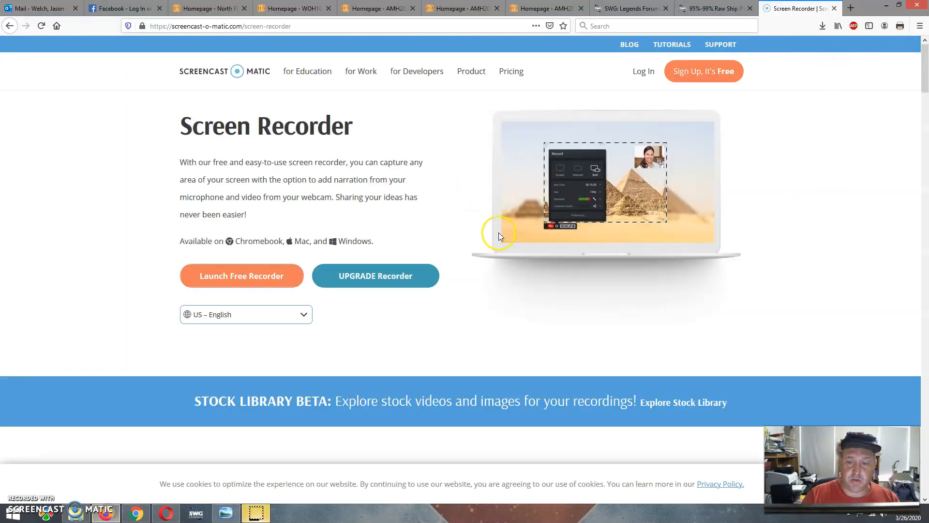
pyautogui.click(851, 9)
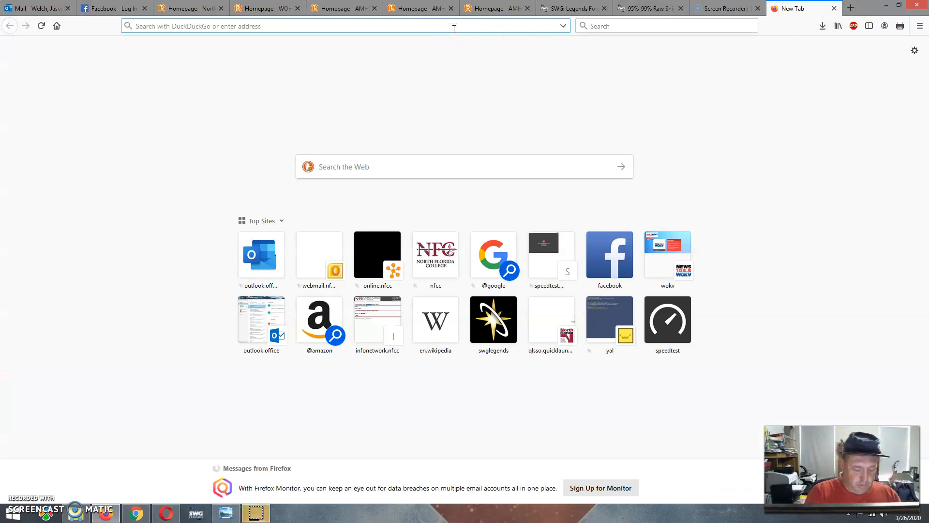
pyautogui.write('you')
pyautogui.press('Right')
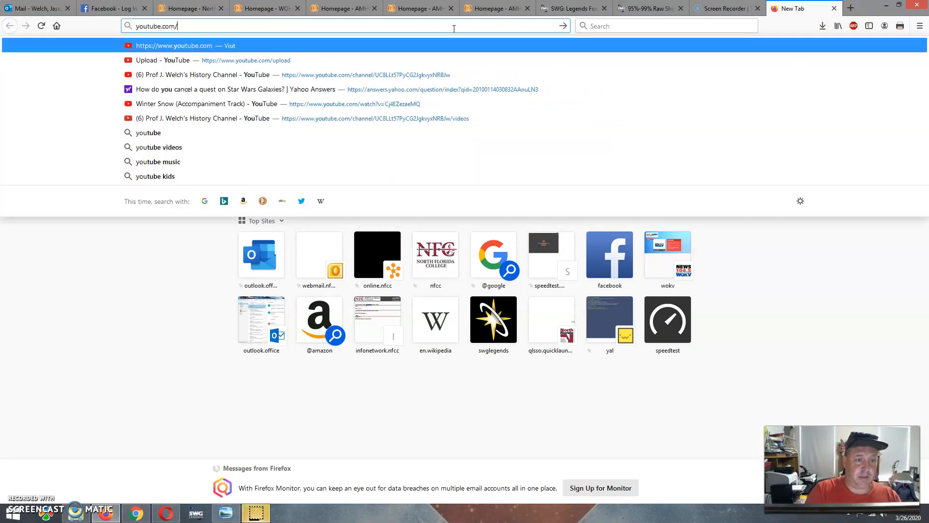
pyautogui.press('Return')
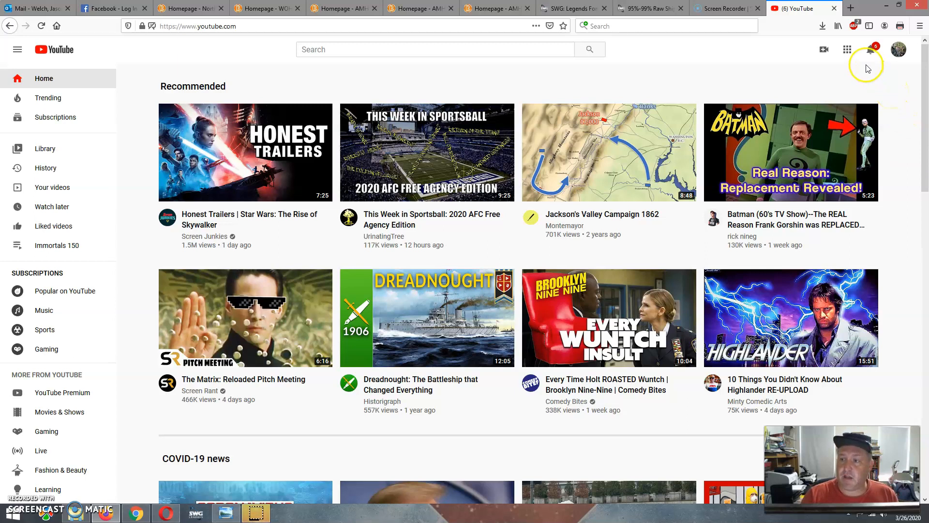
# Step: Start a YouTube video upload and choose FLCWExample1.mp4 from the NFC folder in Videos
pyautogui.click(826, 53)
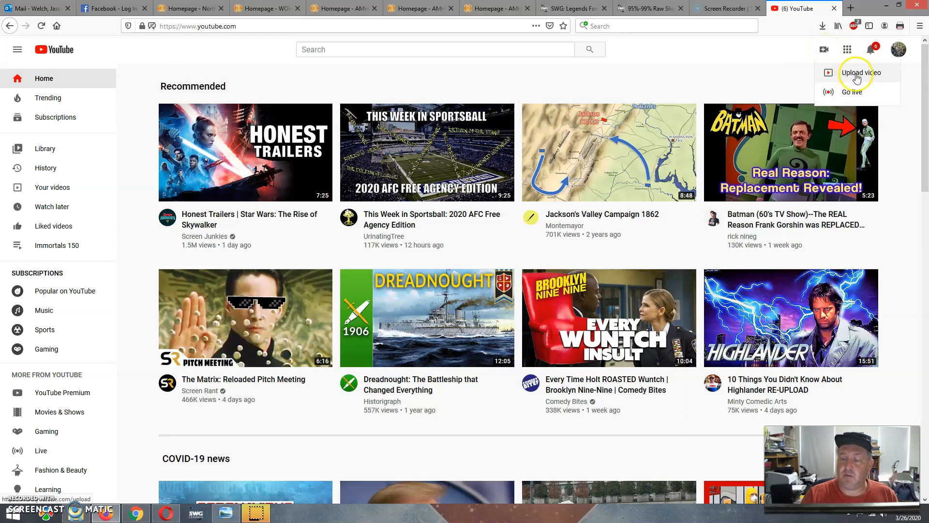
pyautogui.click(857, 77)
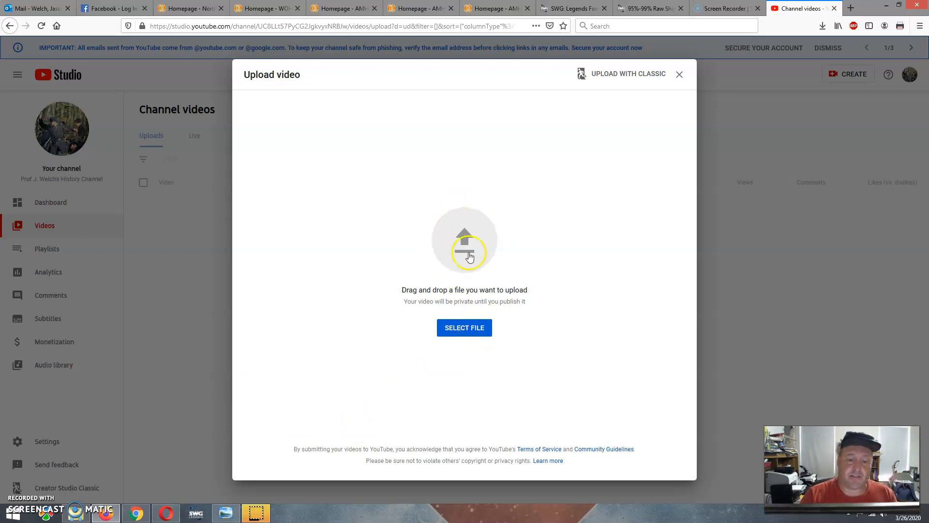
pyautogui.click(471, 329)
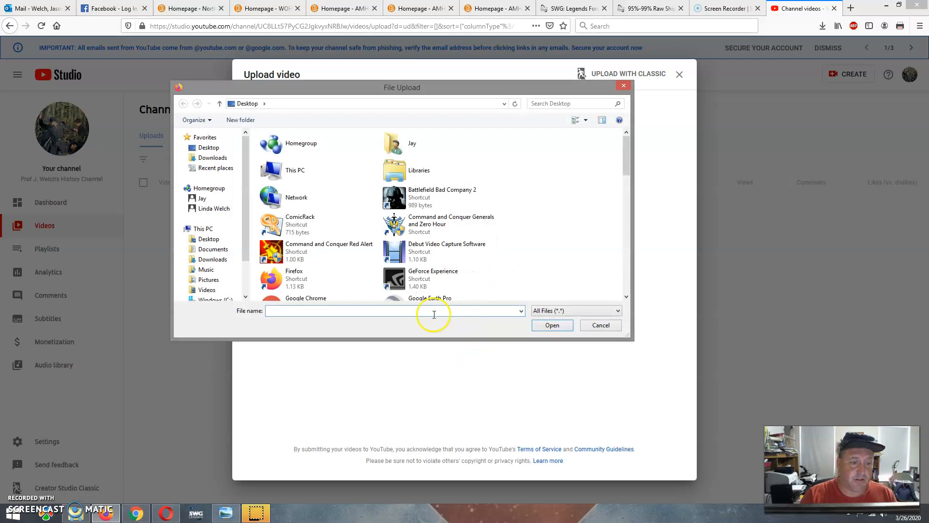
pyautogui.scroll(-2, 243, 228)
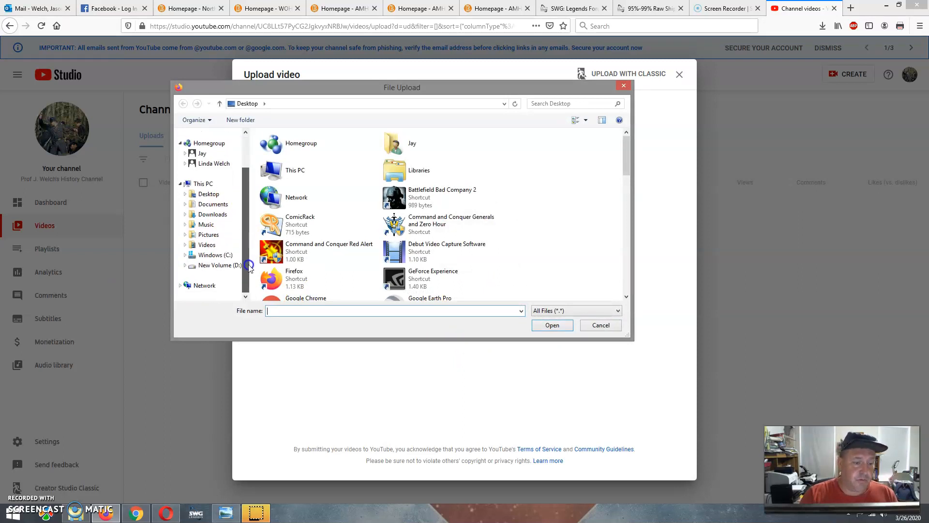
pyautogui.click(206, 245)
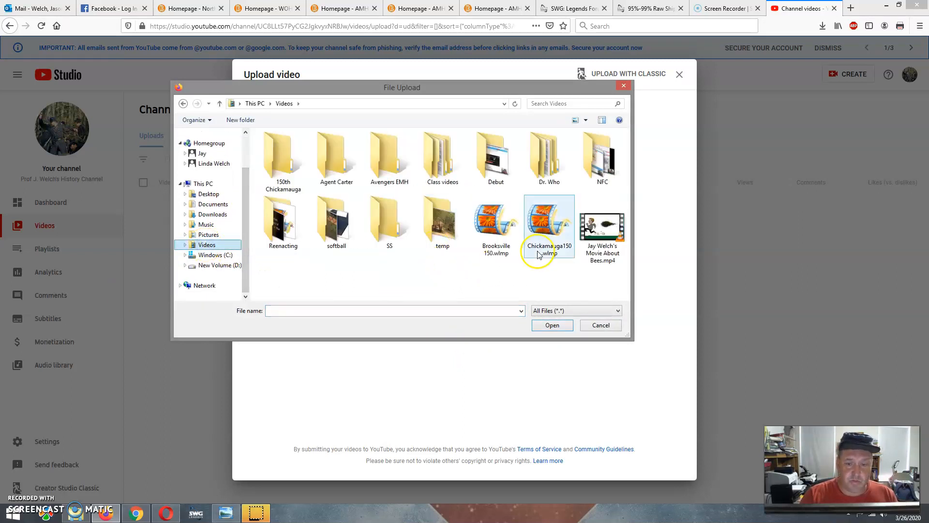
pyautogui.doubleClick(588, 158)
pyautogui.click(282, 167)
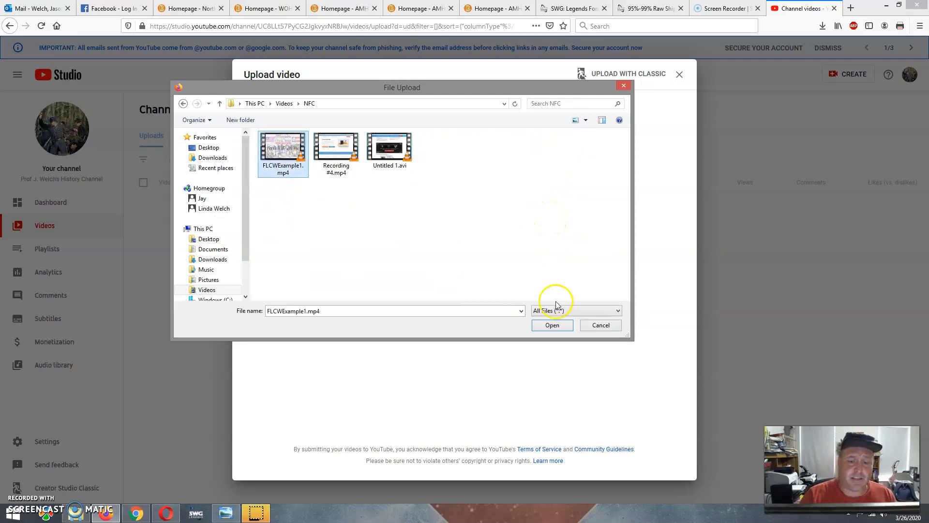
pyautogui.click(554, 325)
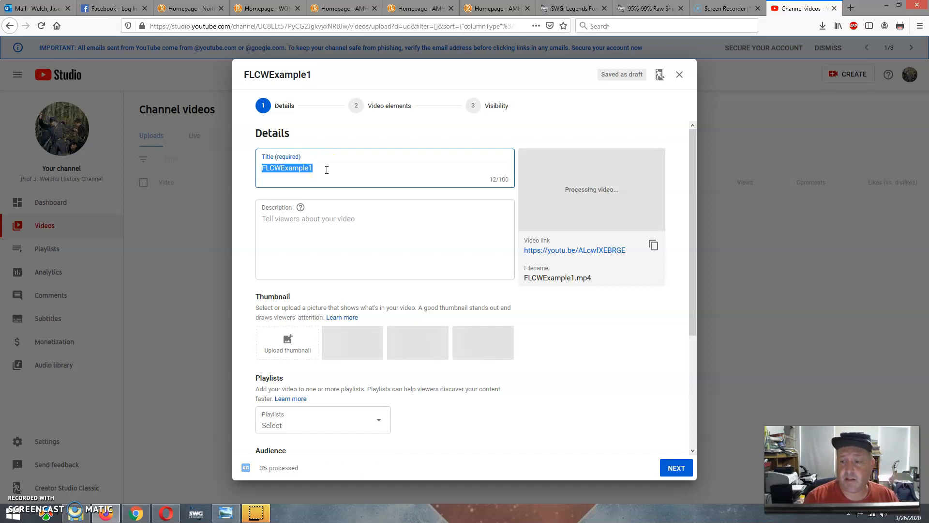
# Step: Replace the video's title with "Florida in the Civil War Example 01"
pyautogui.write('Flori')
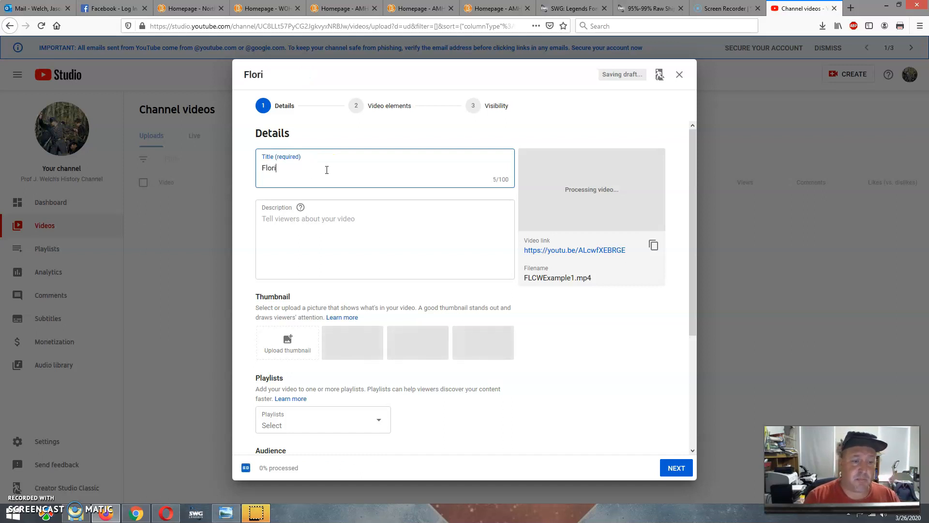
pyautogui.write('da in the C')
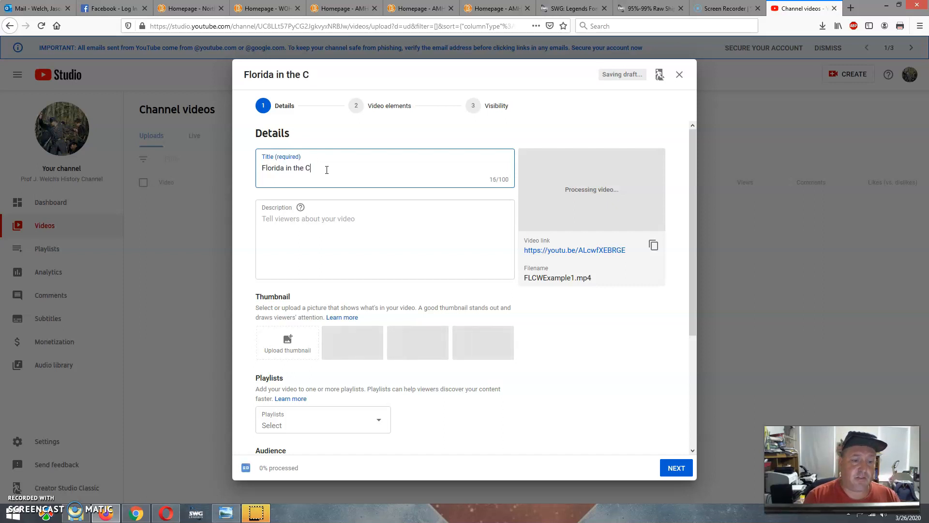
pyautogui.write('ivil War Example 01')
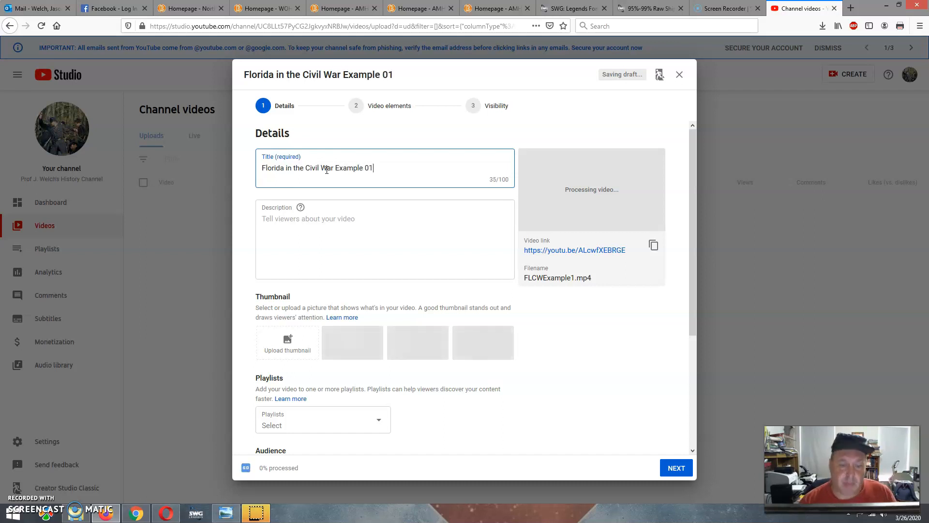
# Step: Enter the description "This is about Florida in the Civil War for use of teaching people about how to use Youtube since they are stuck in their houses from a virus."
pyautogui.click(361, 218)
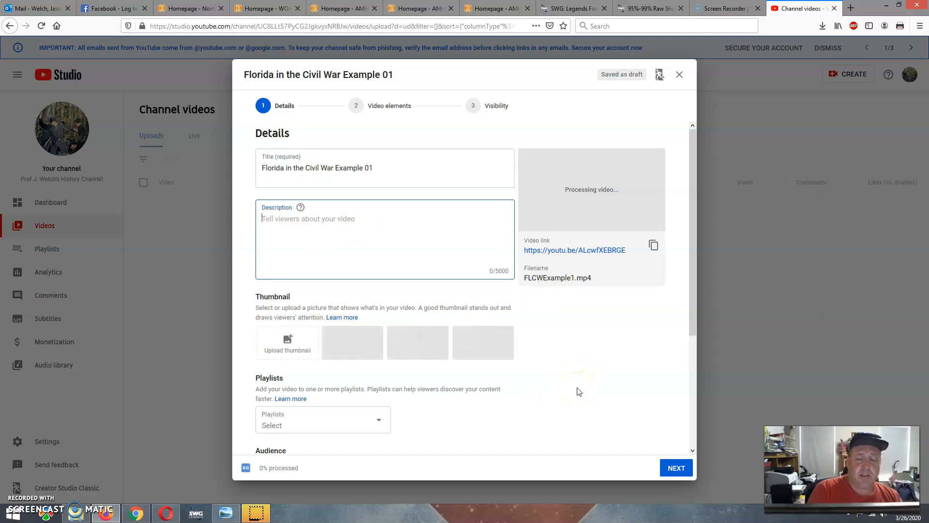
pyautogui.write('This is about Florida in the ')
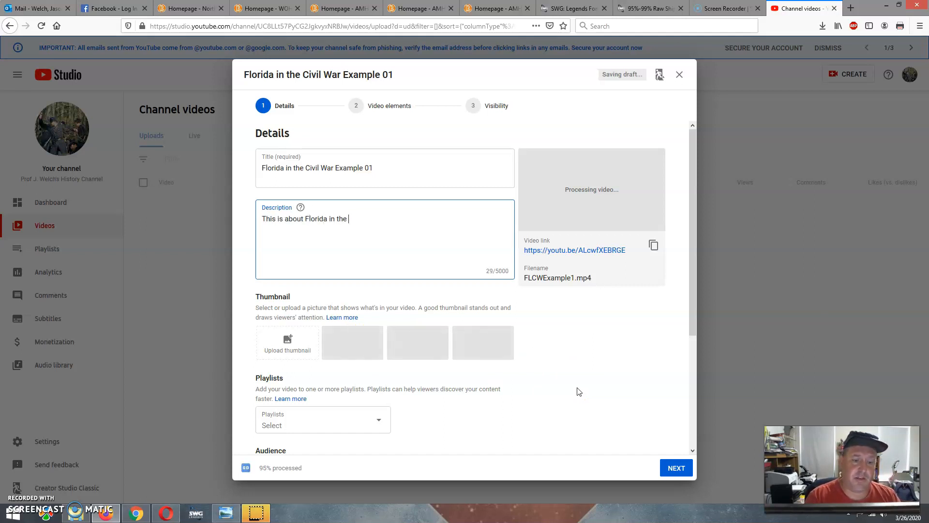
pyautogui.write('Civil War fo')
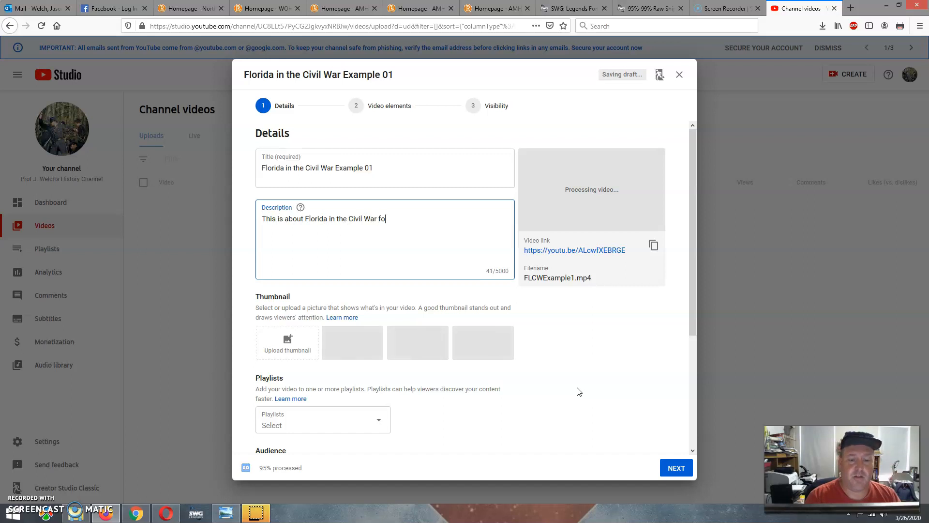
pyautogui.write('r use of ')
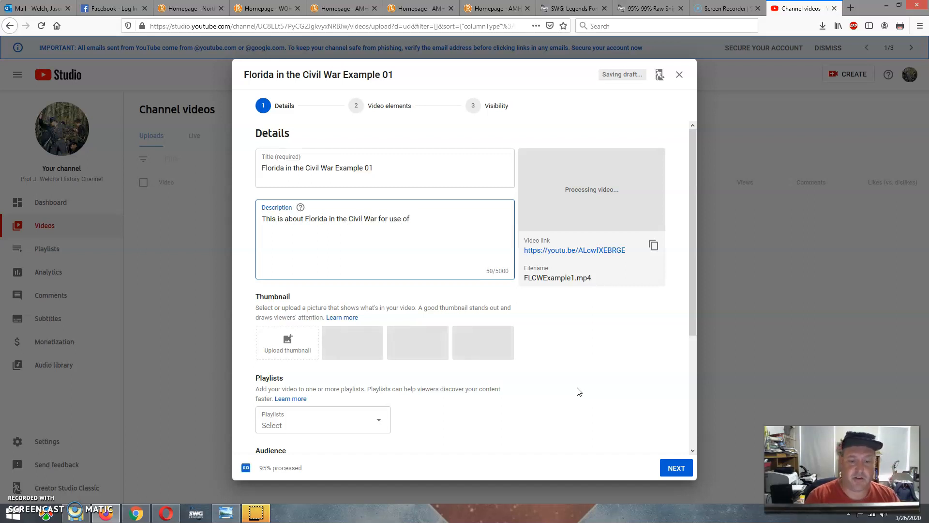
pyautogui.write('tea')
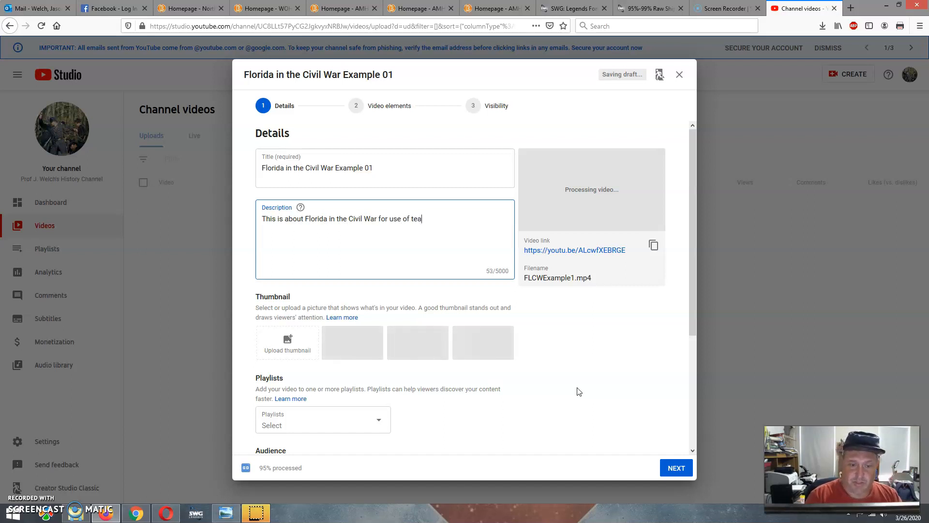
pyautogui.write('ching people ')
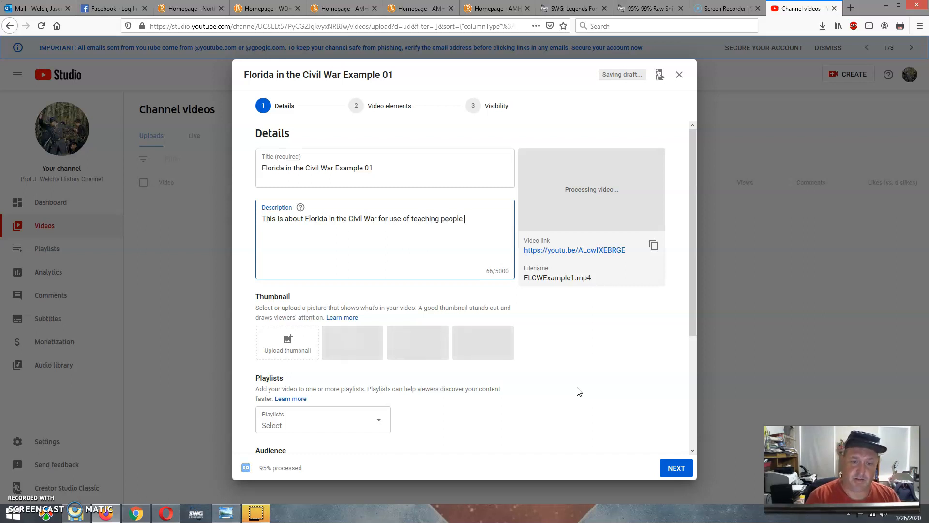
pyautogui.write('about how to use')
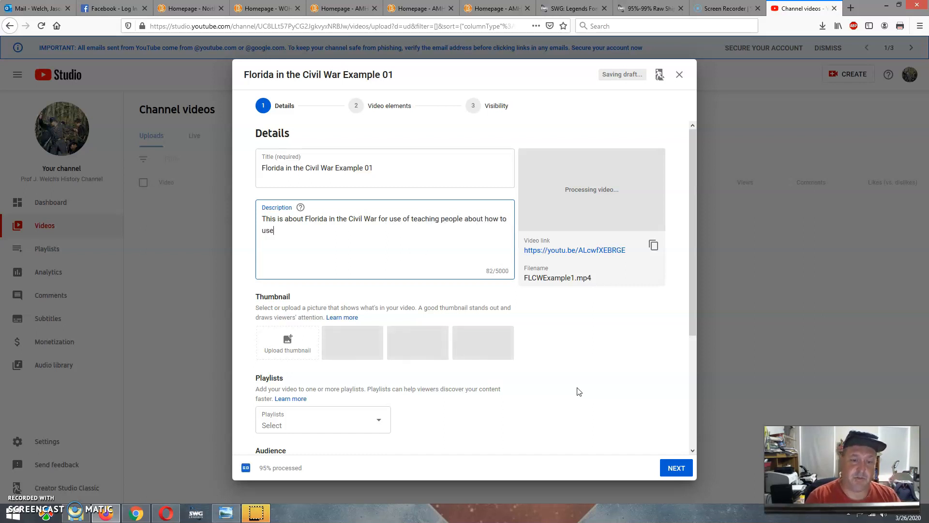
pyautogui.write(' Yout')
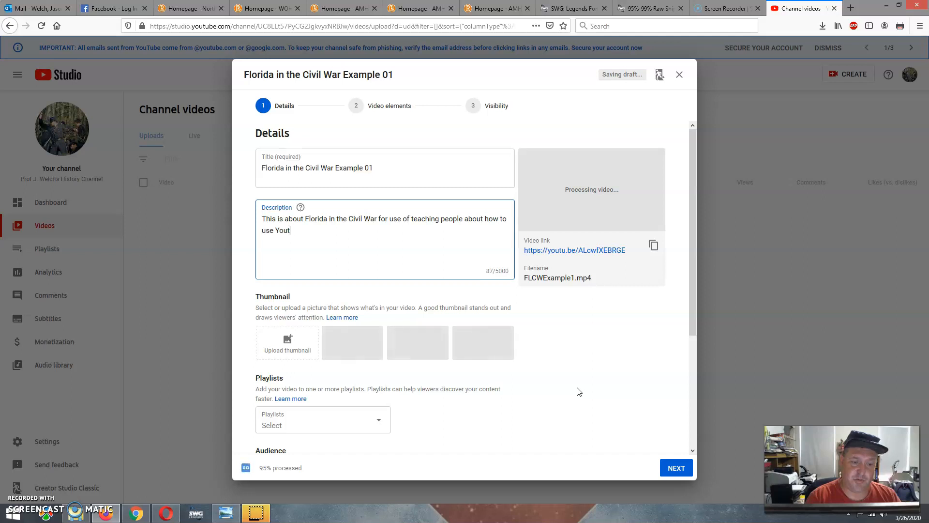
pyautogui.write('ube since they')
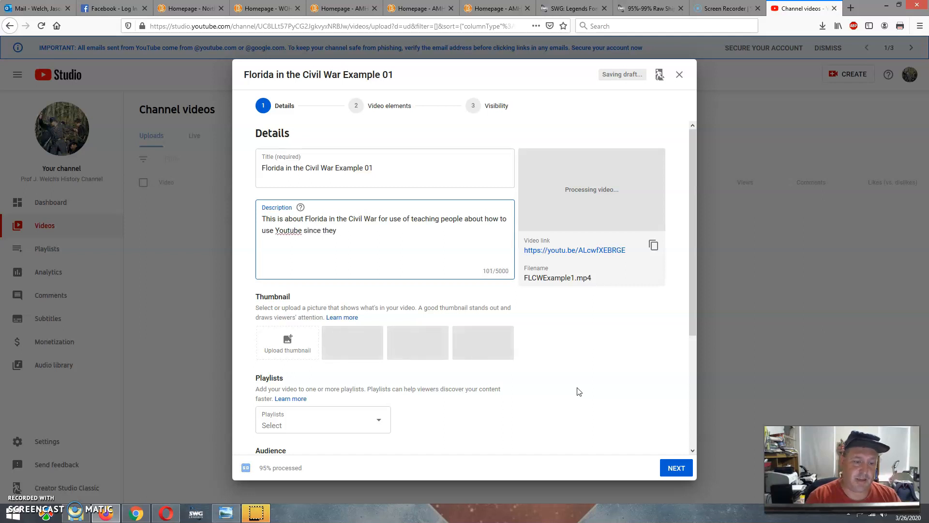
pyautogui.write(' are stuck in their houses f')
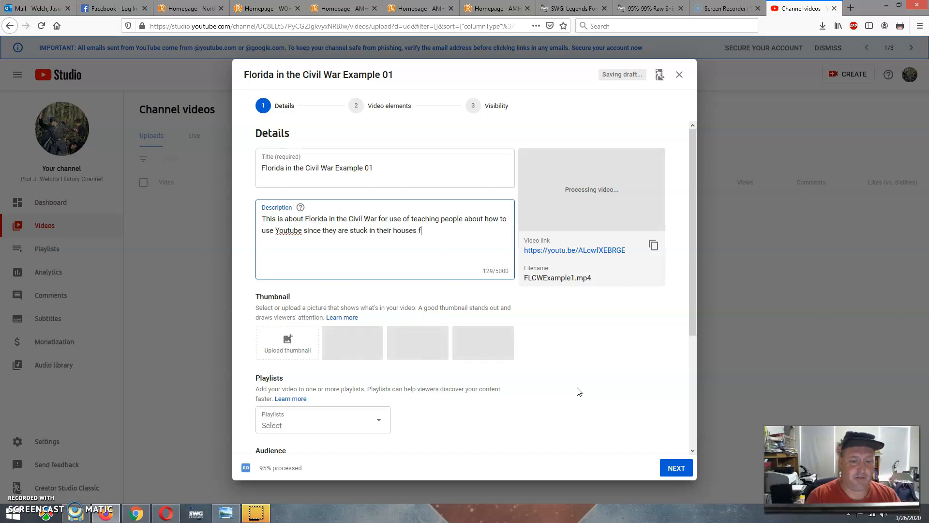
pyautogui.write('rom a vir')
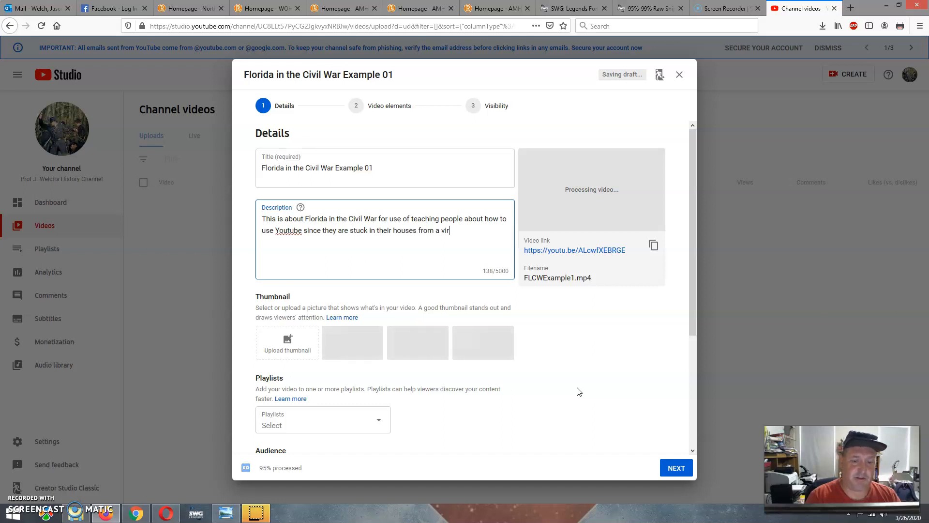
pyautogui.write('us.')
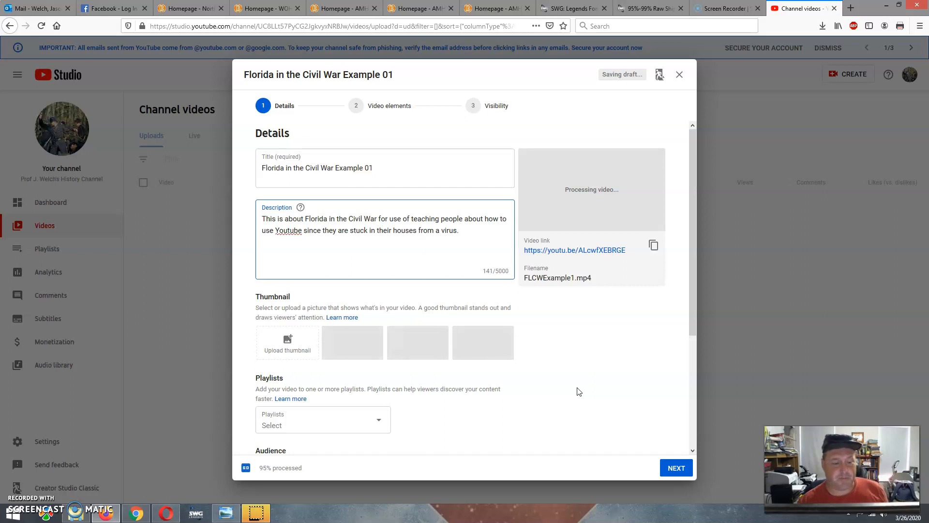
# Step: Try the suggested thumbnails and choose the one showing the "Florida in the Civil War" title slide
pyautogui.click(287, 352)
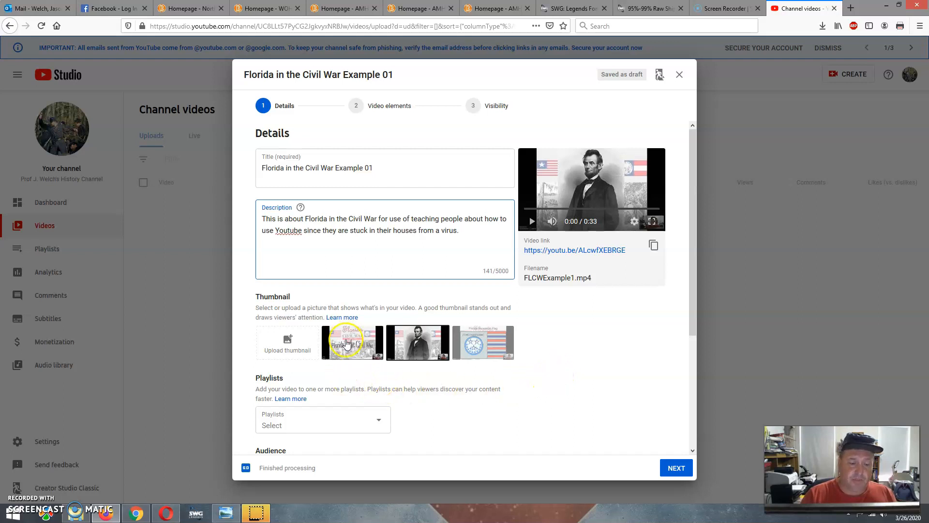
pyautogui.click(347, 352)
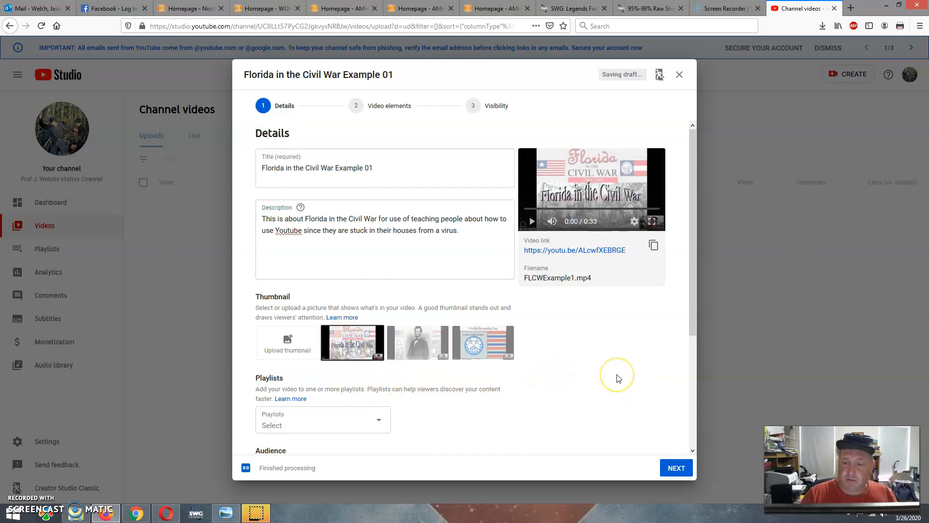
pyautogui.click(418, 361)
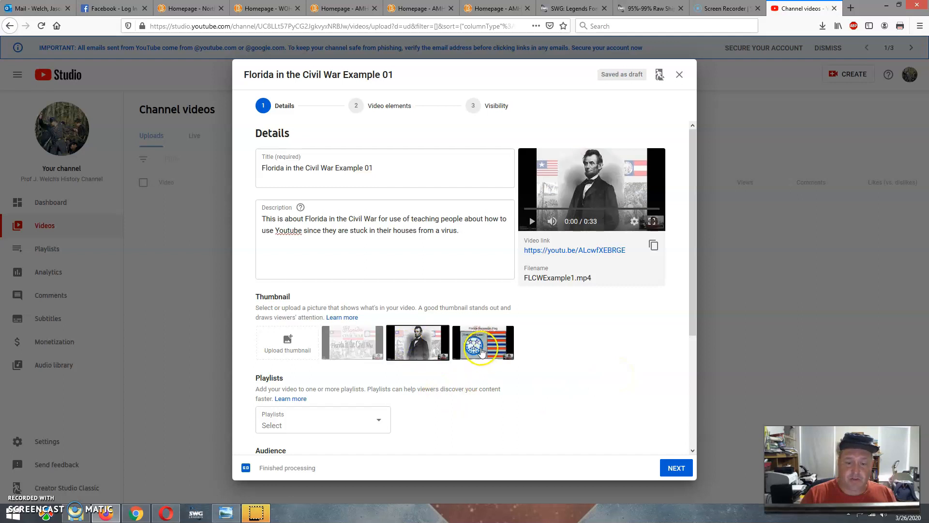
pyautogui.click(481, 353)
pyautogui.click(358, 357)
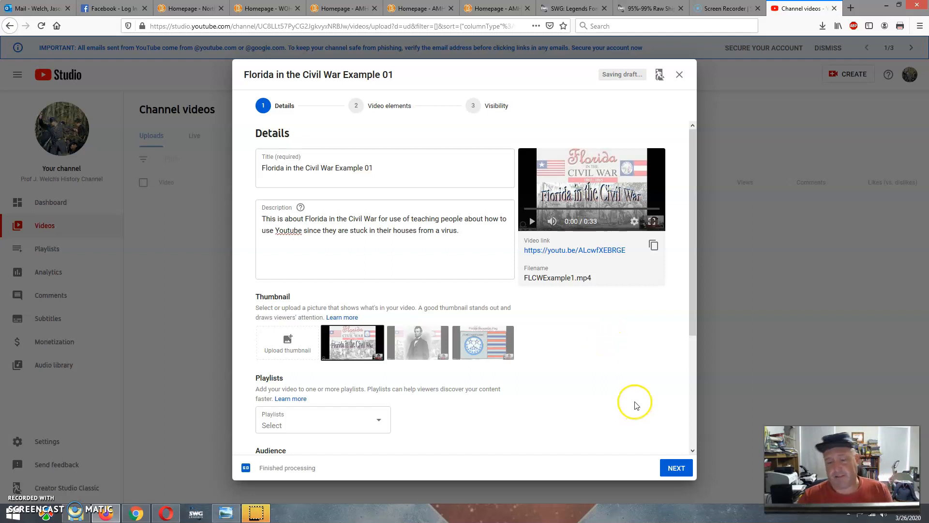
# Step: Mark the video as made for kids and expand the additional upload options
pyautogui.scroll(-3, 633, 400)
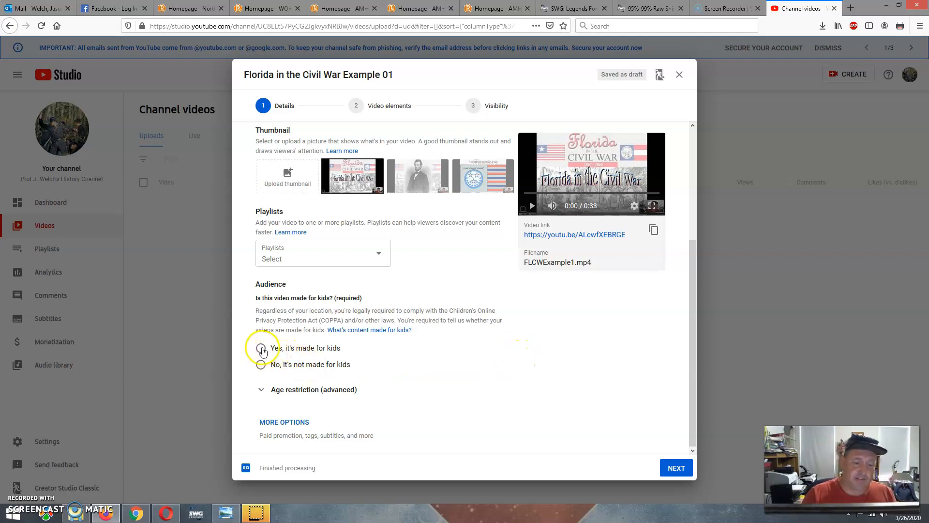
pyautogui.click(261, 348)
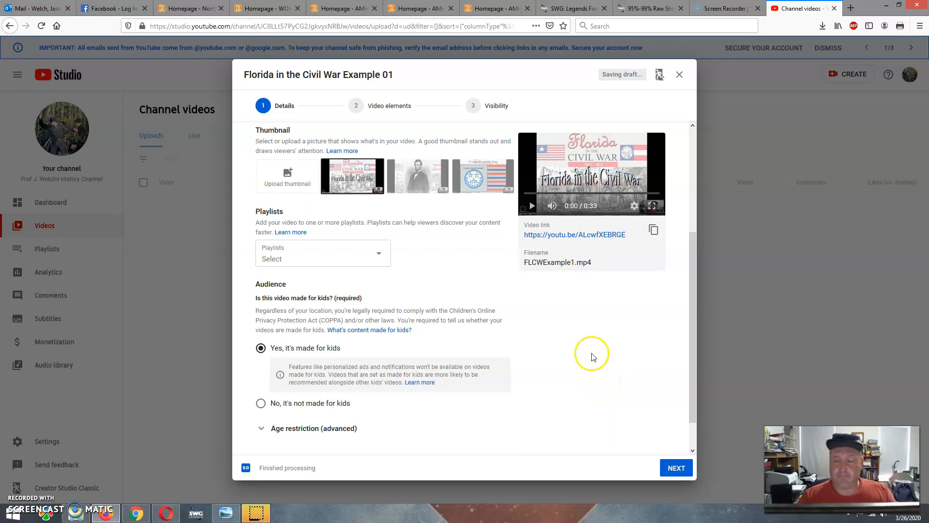
pyautogui.scroll(-2, 593, 361)
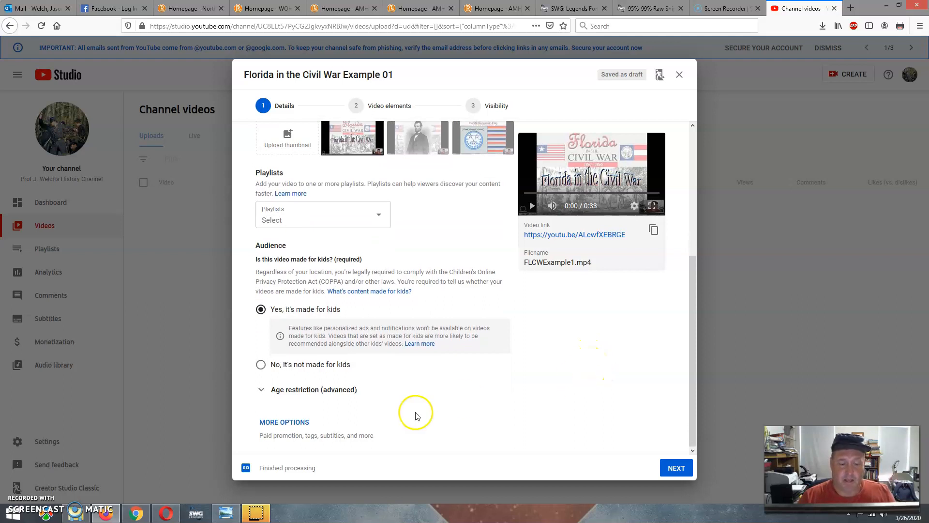
pyautogui.click(293, 423)
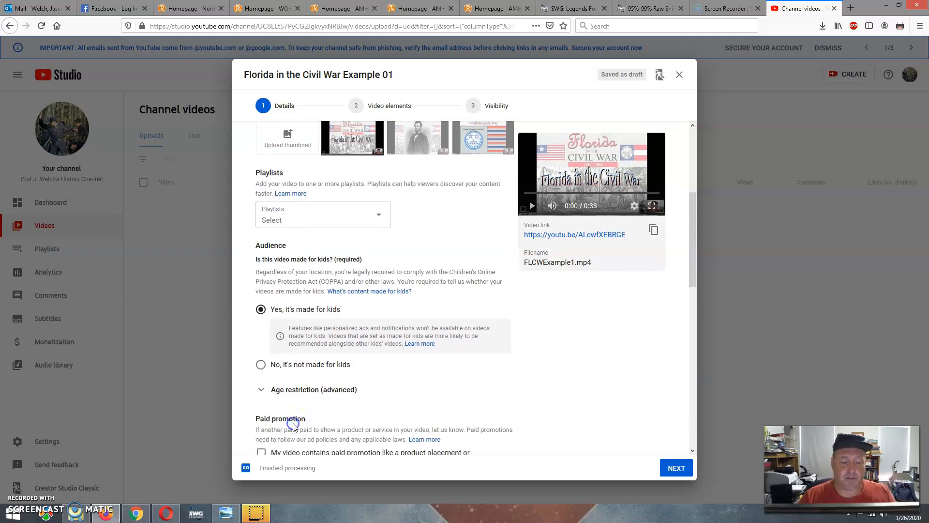
# Step: Set the caption certification to "This content has never aired on television in the U.S.", leaving the tags empty
pyautogui.scroll(-3, 608, 373)
pyautogui.scroll(-2, 611, 376)
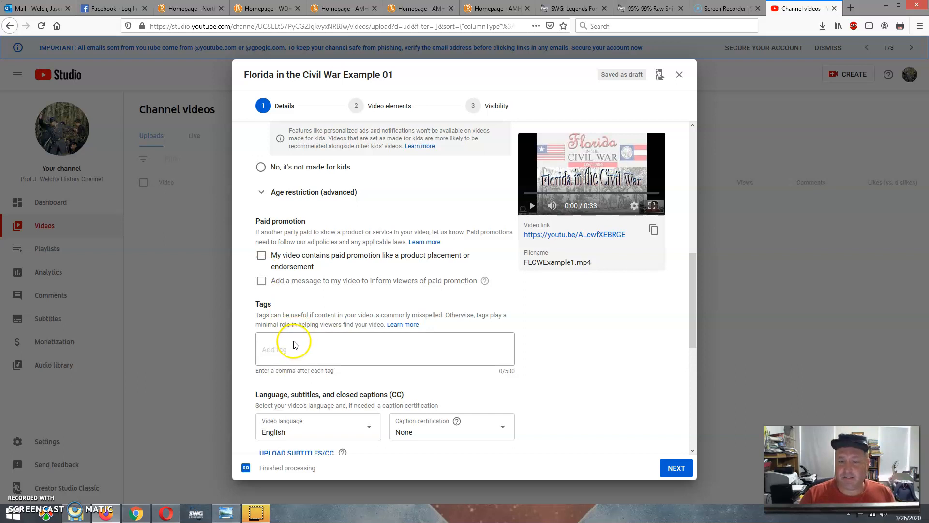
pyautogui.click(274, 346)
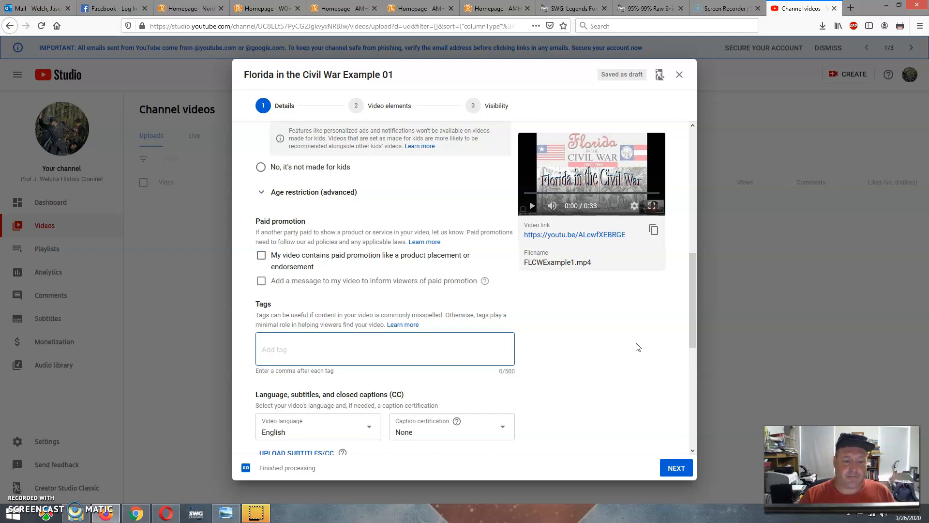
pyautogui.scroll(-3, 638, 346)
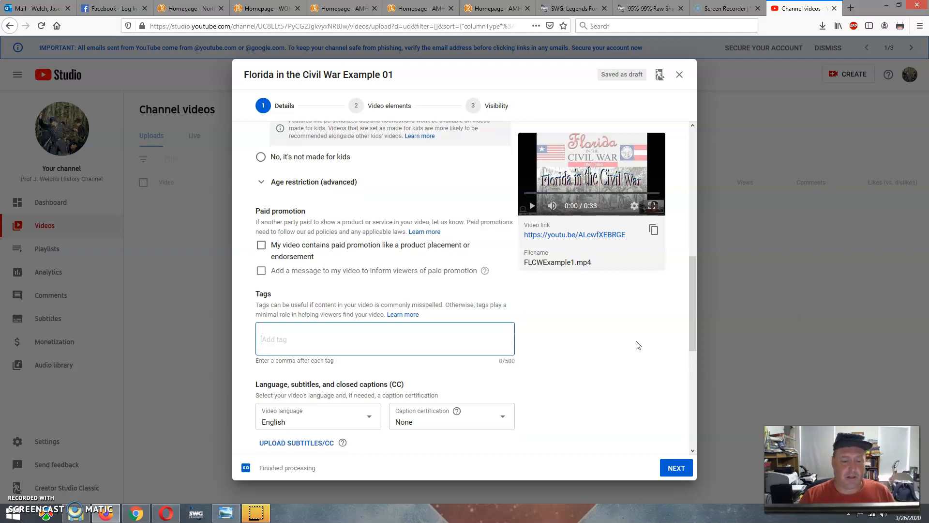
pyautogui.click(637, 348)
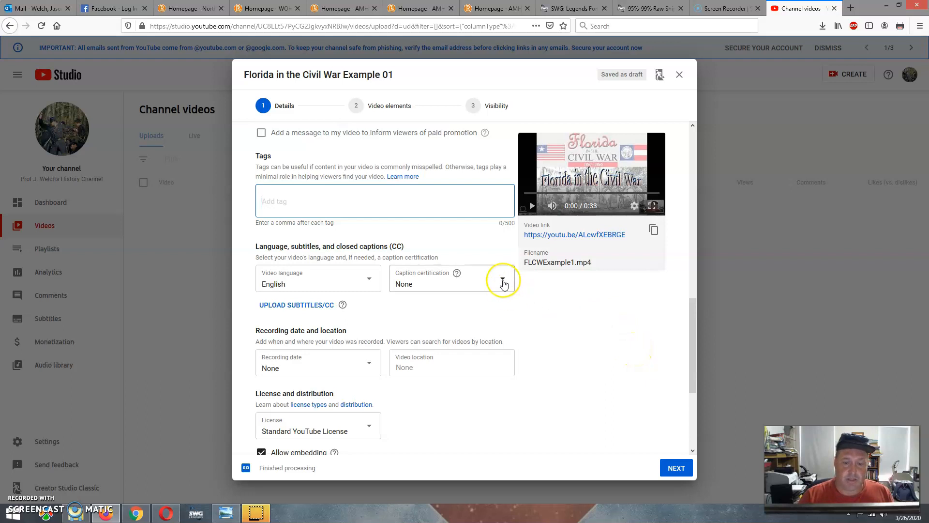
pyautogui.click(502, 282)
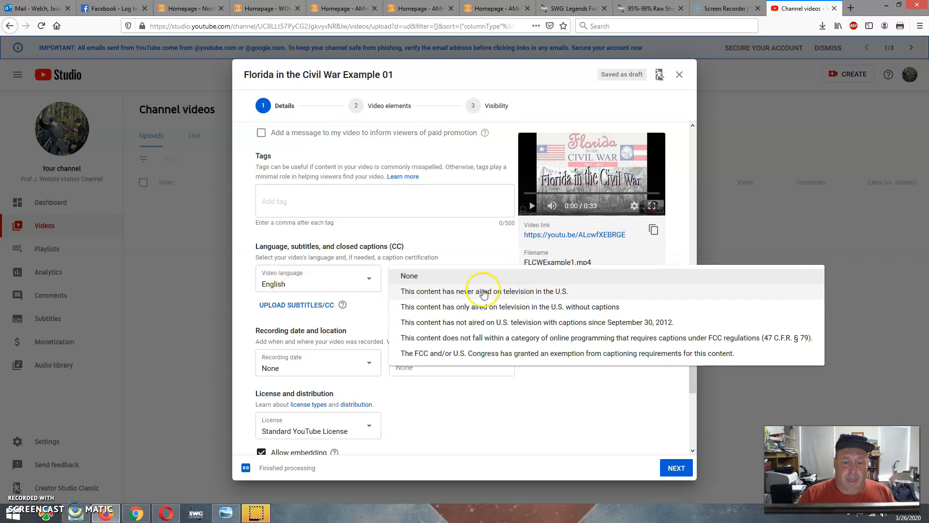
pyautogui.click(429, 247)
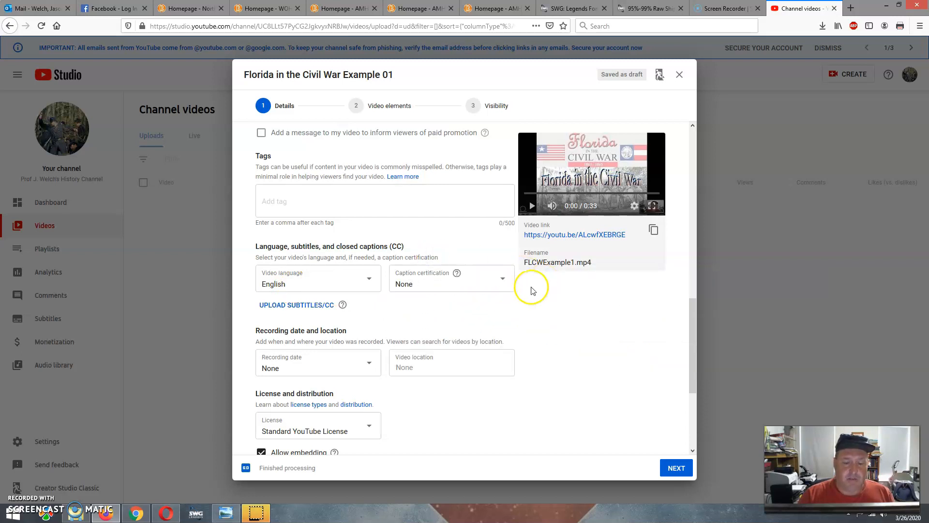
pyautogui.click(499, 277)
pyautogui.click(452, 291)
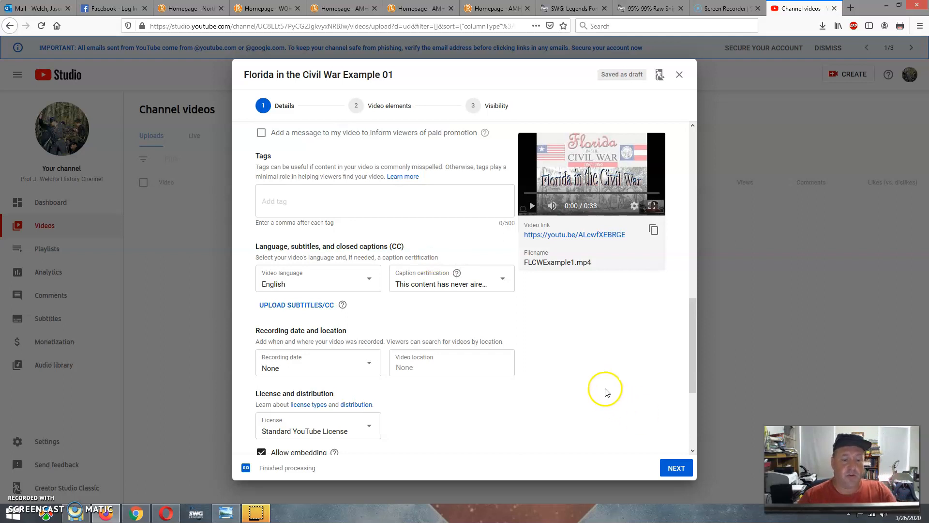
# Step: Examine the recording date, license and embedding options without changing them
pyautogui.scroll(-2, 604, 388)
pyautogui.click(370, 267)
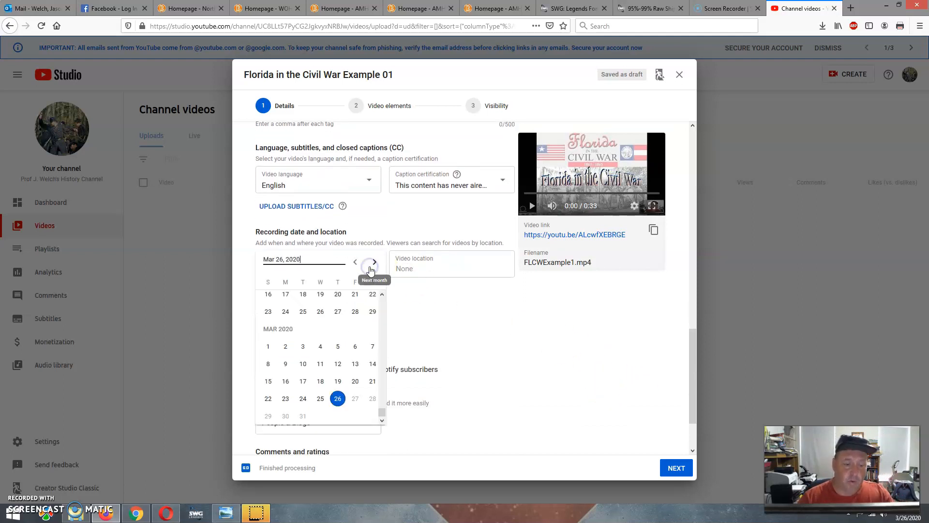
pyautogui.click(612, 333)
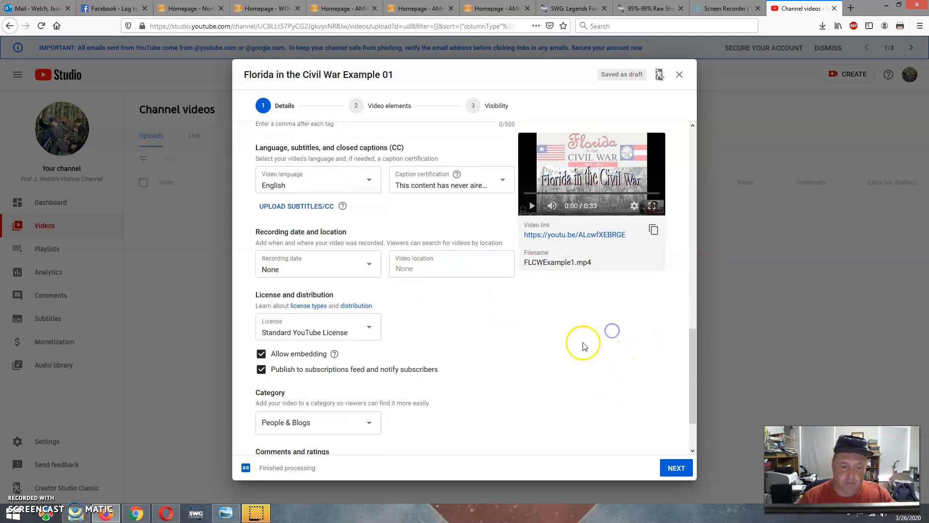
pyautogui.click(628, 366)
pyautogui.scroll(-2, 629, 367)
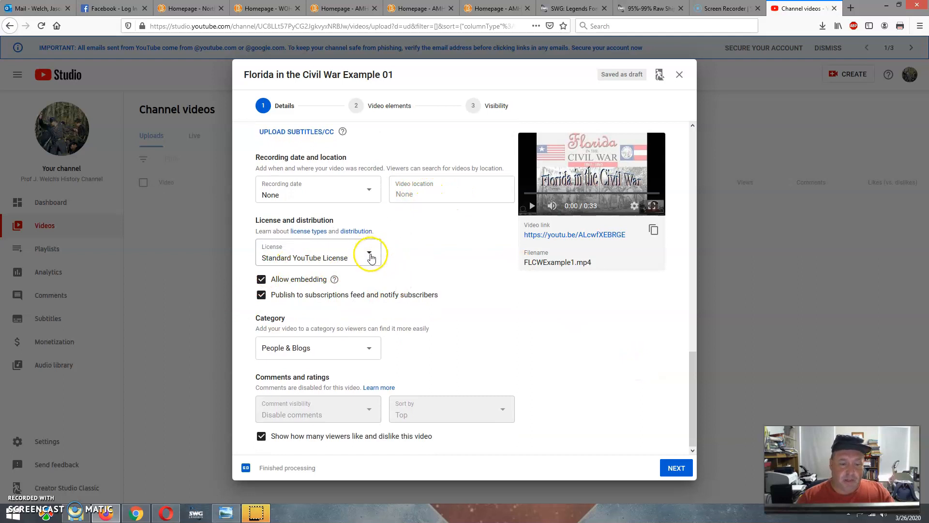
pyautogui.click(370, 254)
pyautogui.click(561, 312)
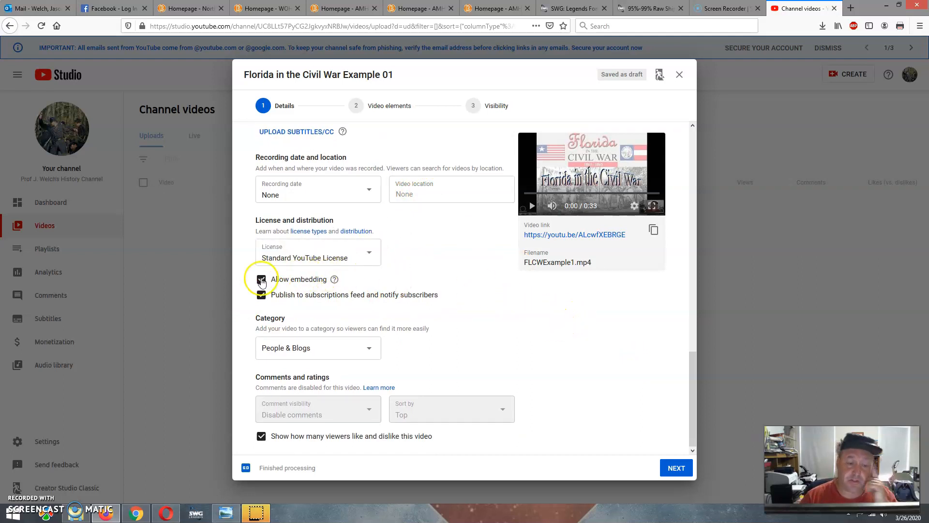
pyautogui.click(262, 280)
pyautogui.click(263, 280)
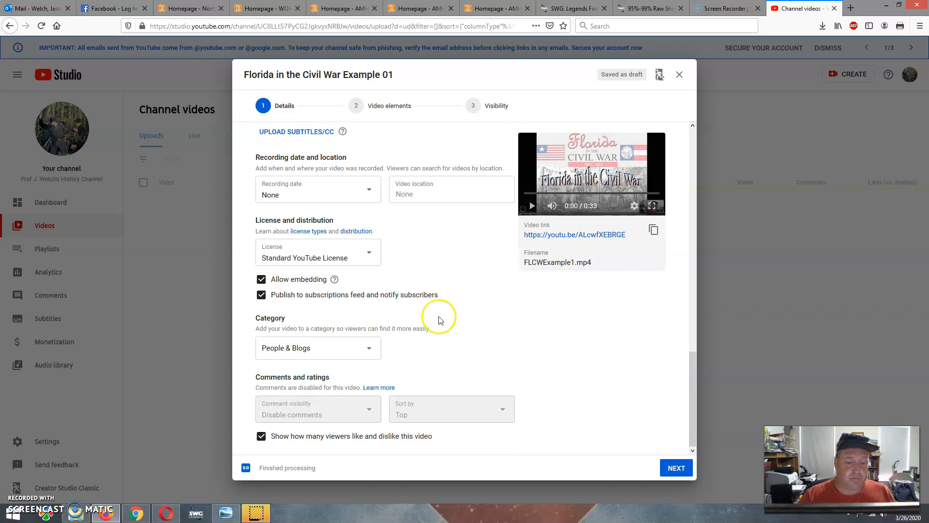
# Step: Set the video's category to Education and try to open the comment visibility choices
pyautogui.click(370, 349)
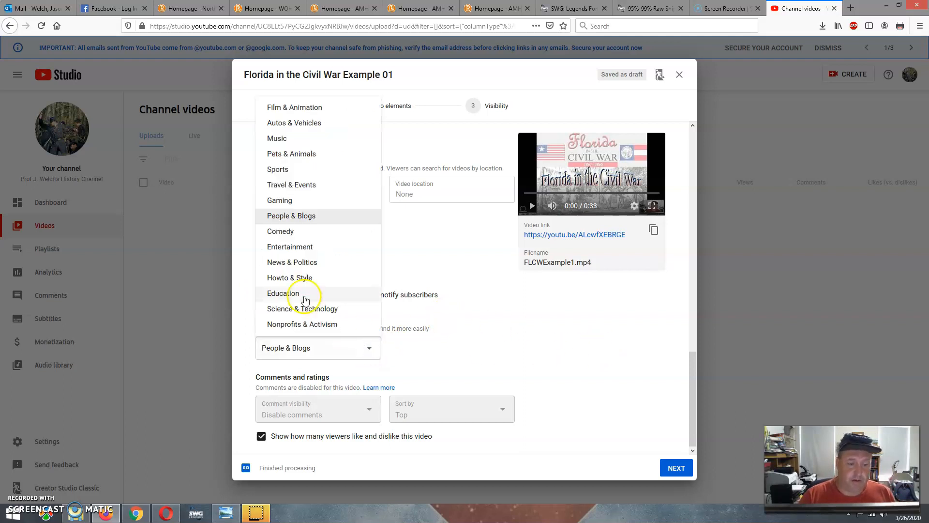
pyautogui.click(305, 300)
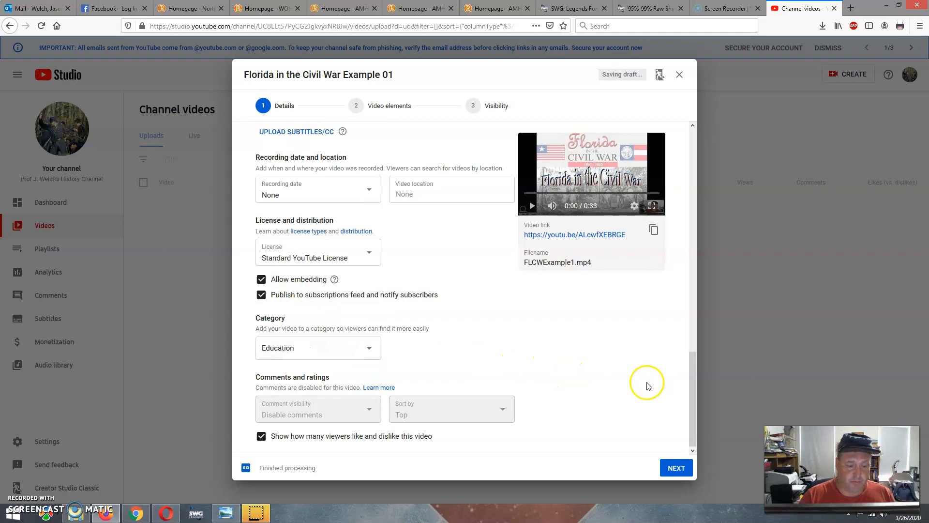
pyautogui.click(371, 410)
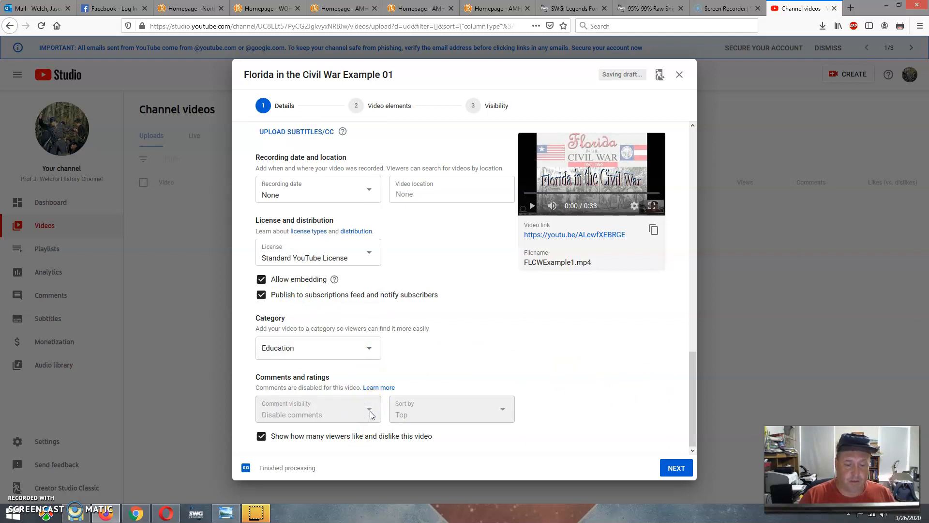
# Step: Check the help information on the disabled comments setting and return to the video's upload details
pyautogui.click(378, 390)
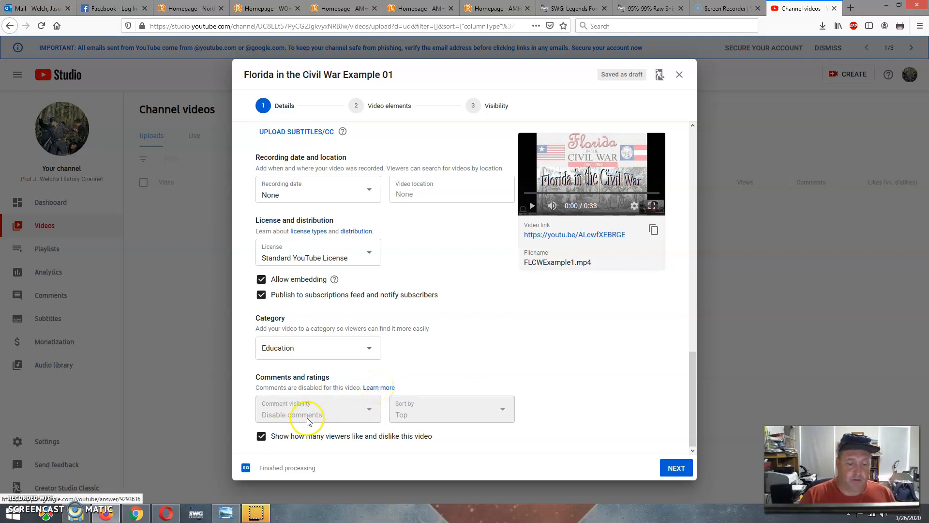
pyautogui.click(262, 437)
pyautogui.click(379, 388)
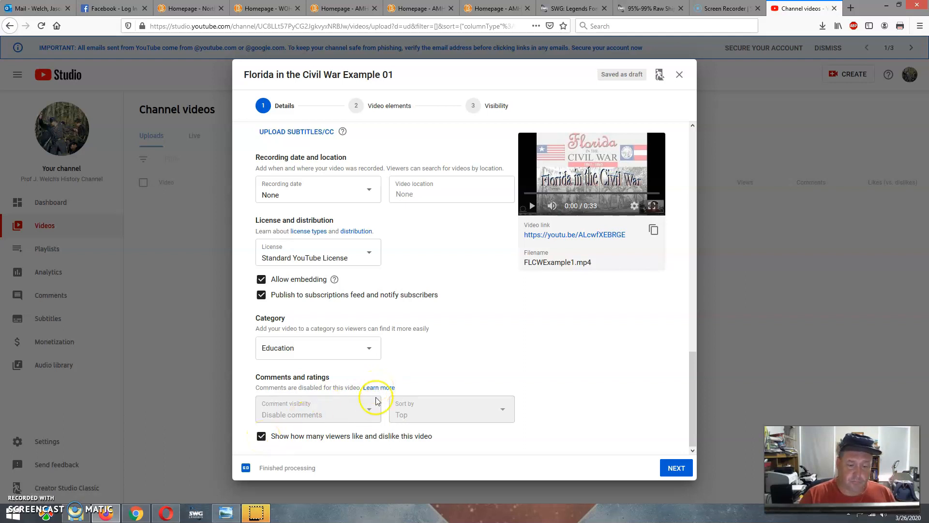
pyautogui.click(835, 8)
pyautogui.scroll(5, 622, 391)
pyautogui.scroll(-5, 625, 390)
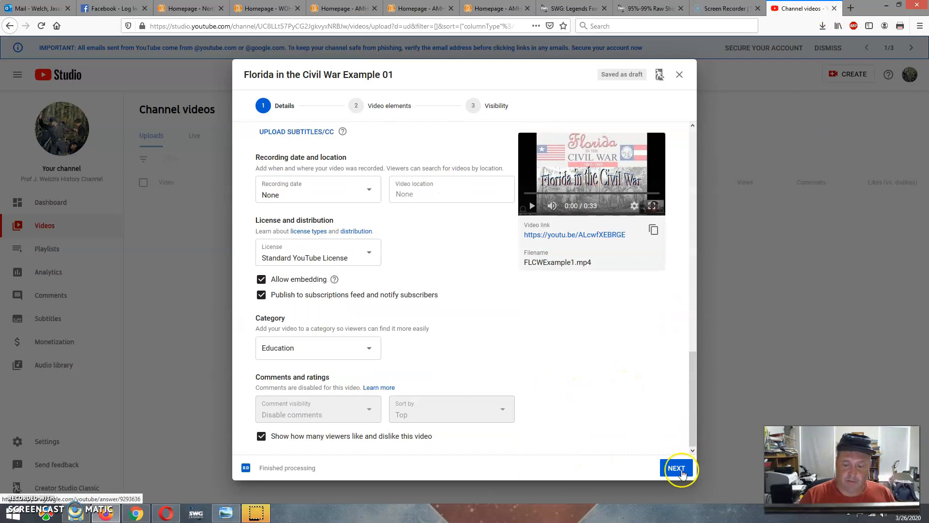
# Step: Continue without adding an end screen or cards and set the video's visibility to Public
pyautogui.click(676, 468)
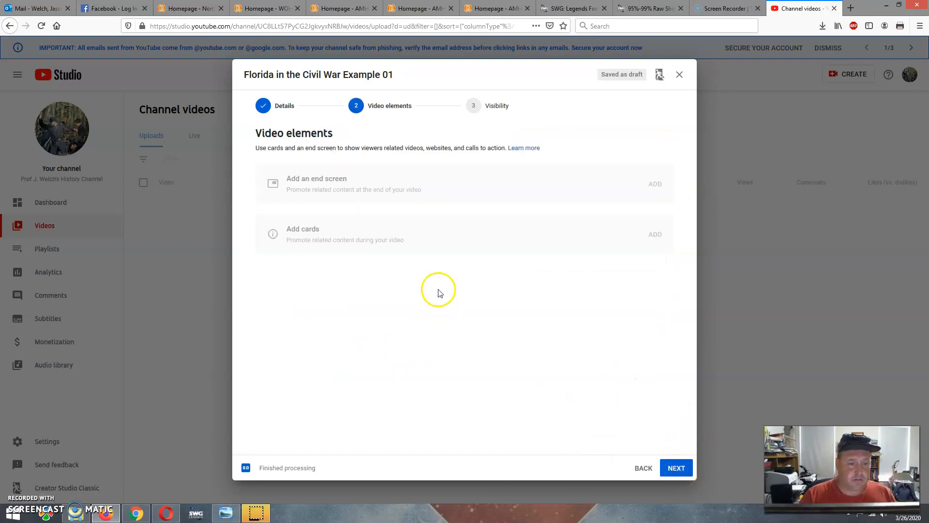
pyautogui.click(677, 468)
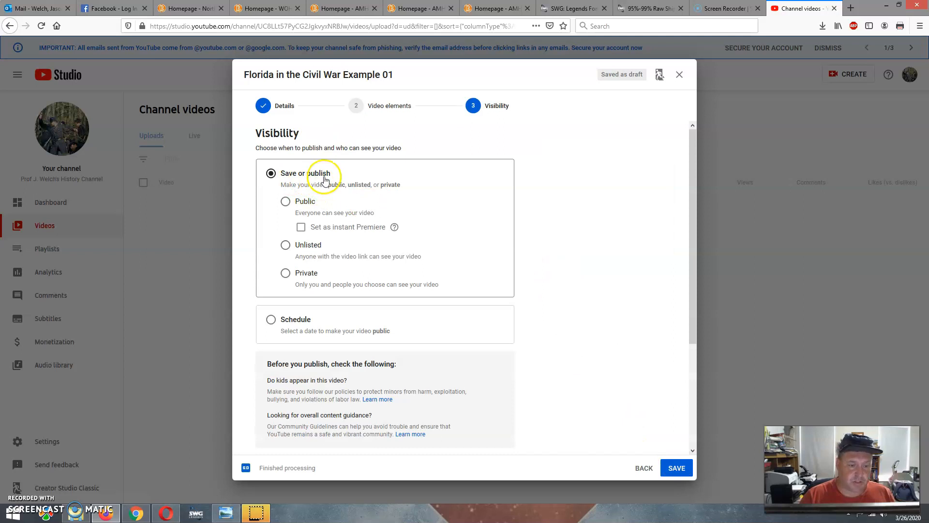
pyautogui.click(286, 202)
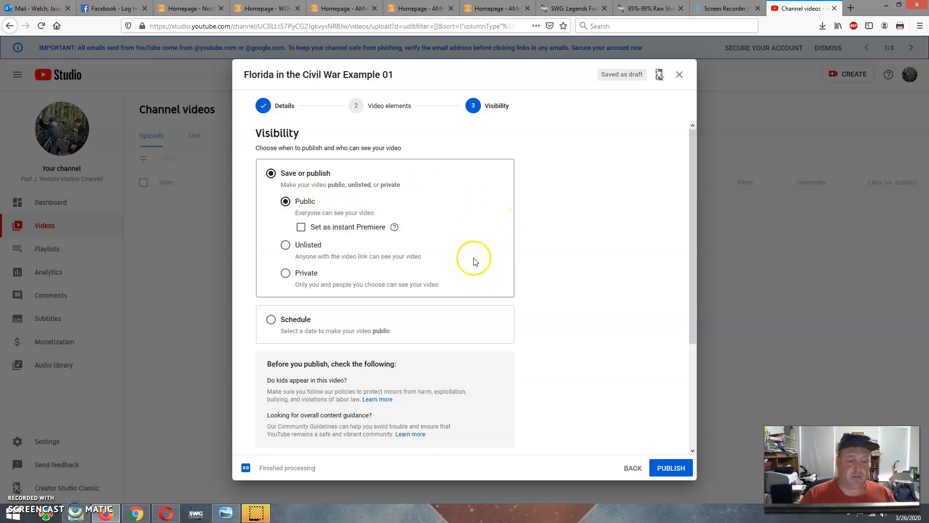
# Step: Review the pre-publish checks and publish the Florida in the Civil War Example 01 video
pyautogui.scroll(-3, 516, 317)
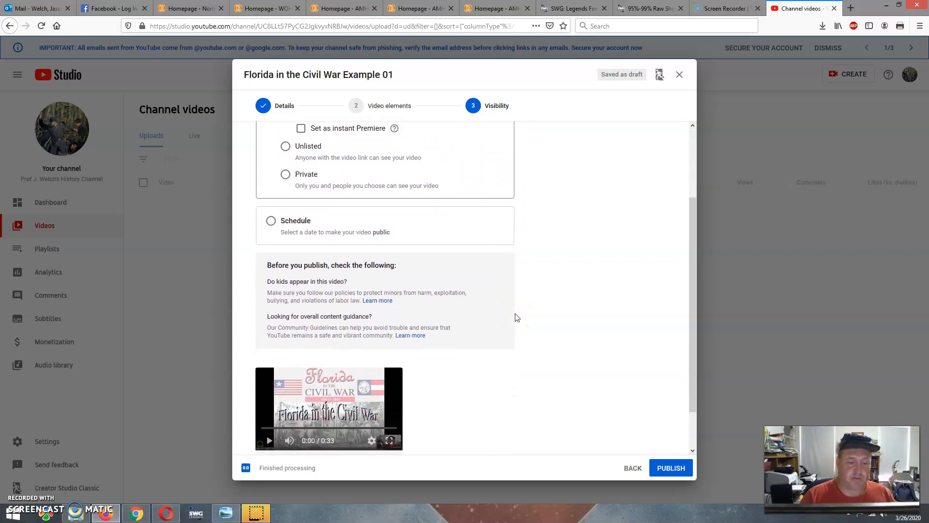
pyautogui.scroll(-2, 516, 317)
pyautogui.scroll(4, 516, 317)
pyautogui.scroll(2, 516, 318)
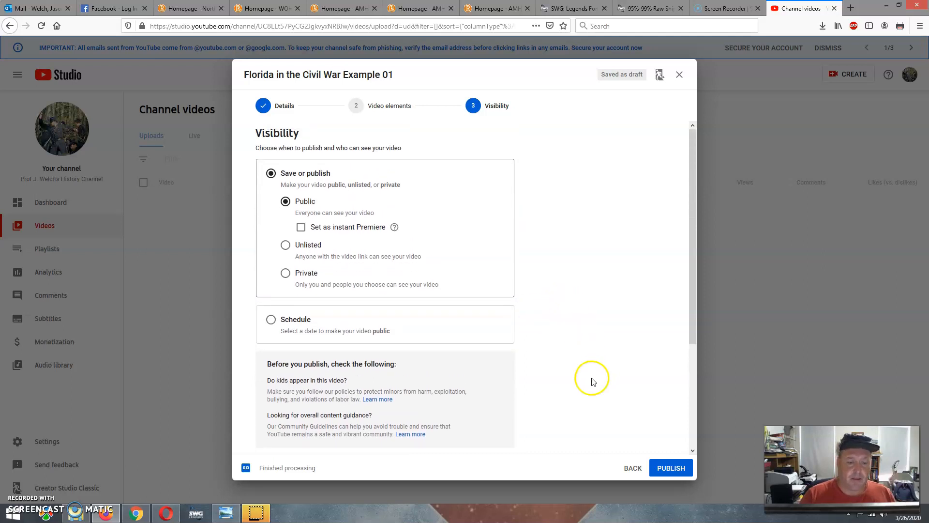
pyautogui.scroll(-1, 621, 381)
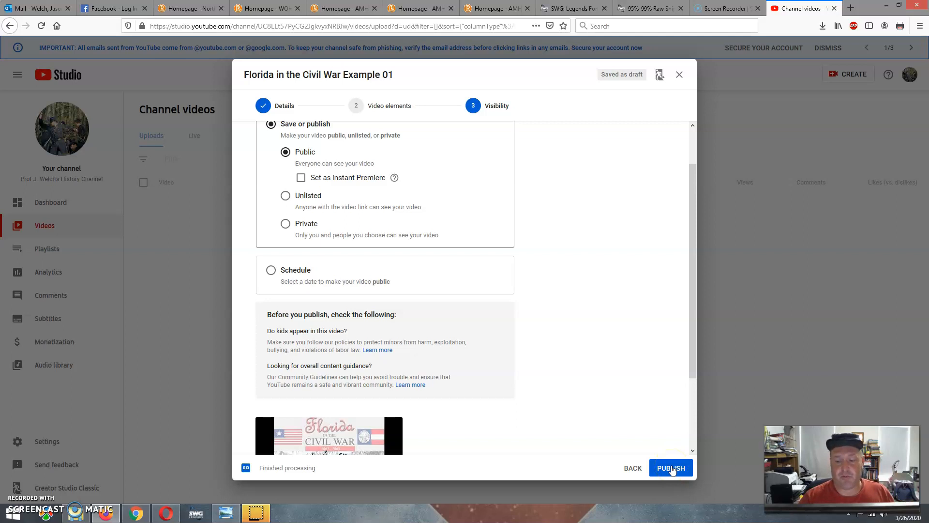
pyautogui.click(635, 317)
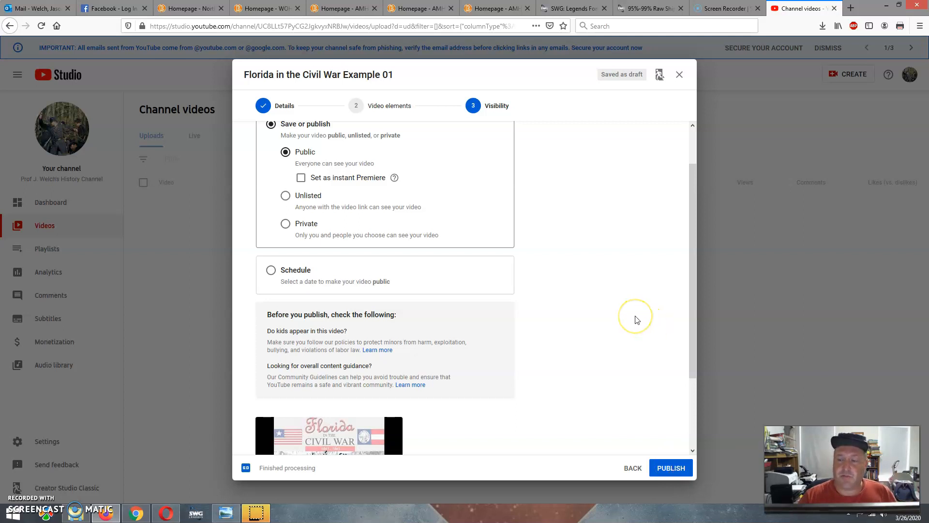
pyautogui.click(666, 471)
pyautogui.click(616, 331)
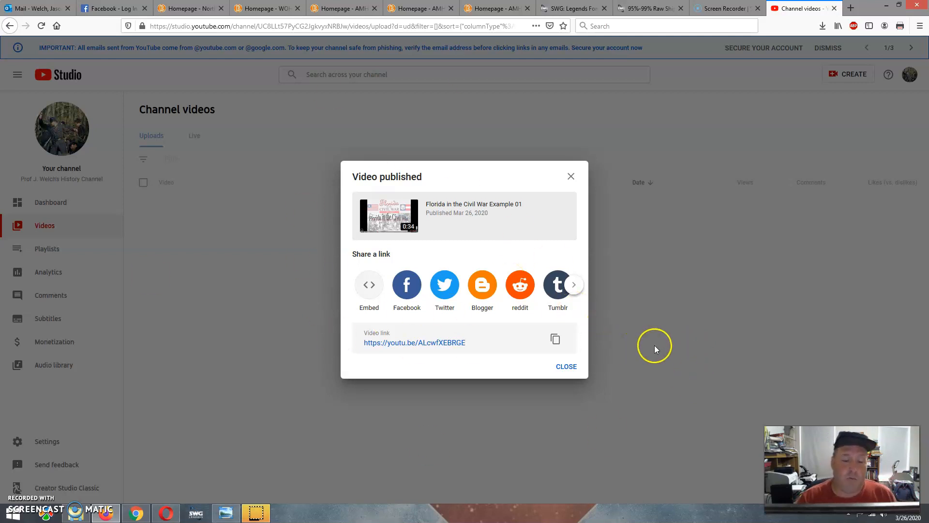
# Step: Copy the published video's iframe embed code and close the sharing dialogs
pyautogui.click(368, 290)
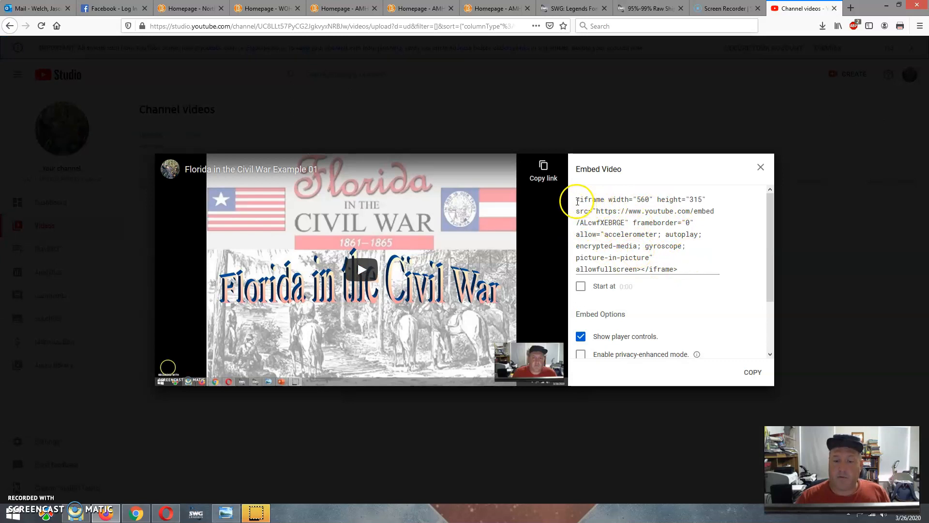
pyautogui.moveTo(579, 201); pyautogui.dragTo(714, 267)
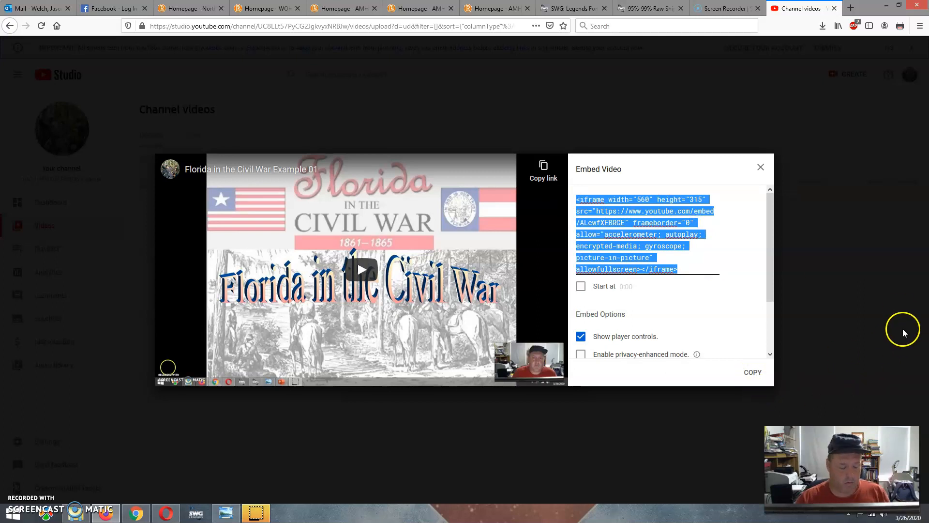
pyautogui.click(753, 373)
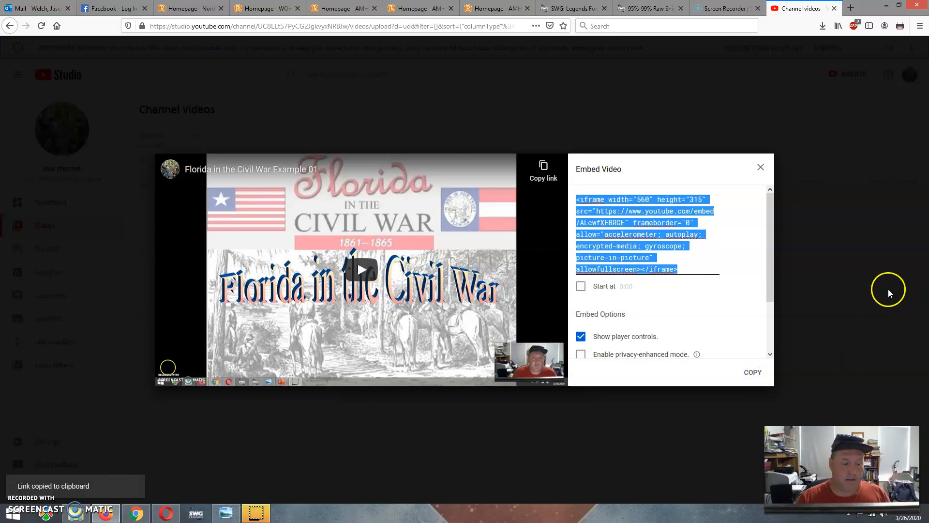
pyautogui.click(761, 168)
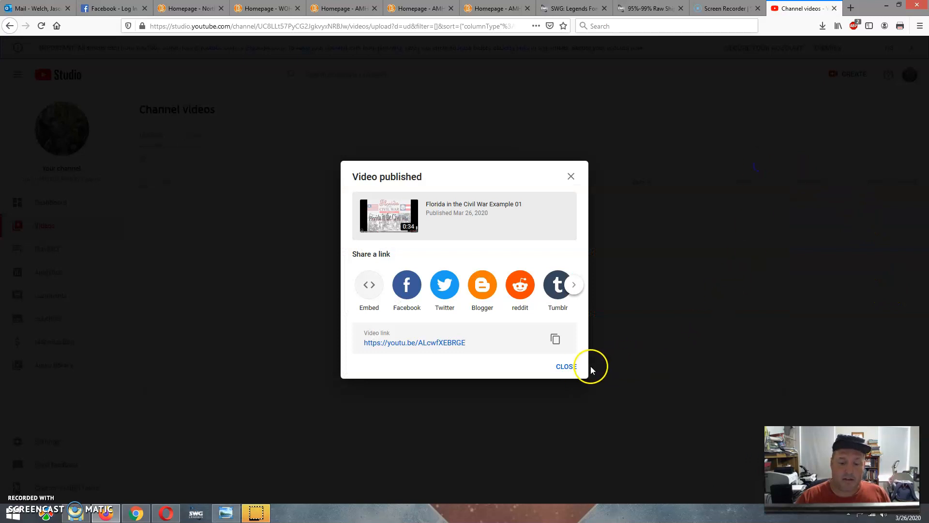
pyautogui.click(564, 369)
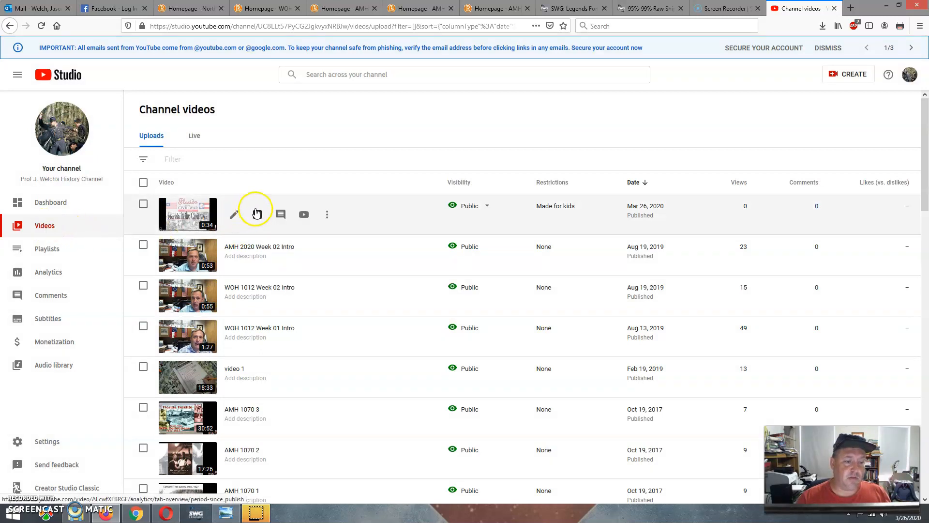
# Step: Open the details of Florida in the Civil War Example 01, preview it in full screen and look over its settings
pyautogui.click(173, 219)
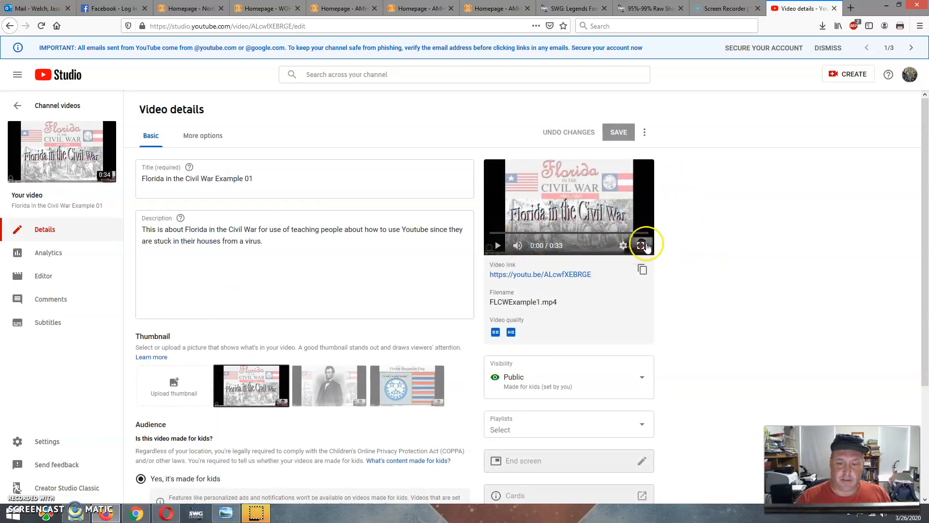
pyautogui.click(643, 247)
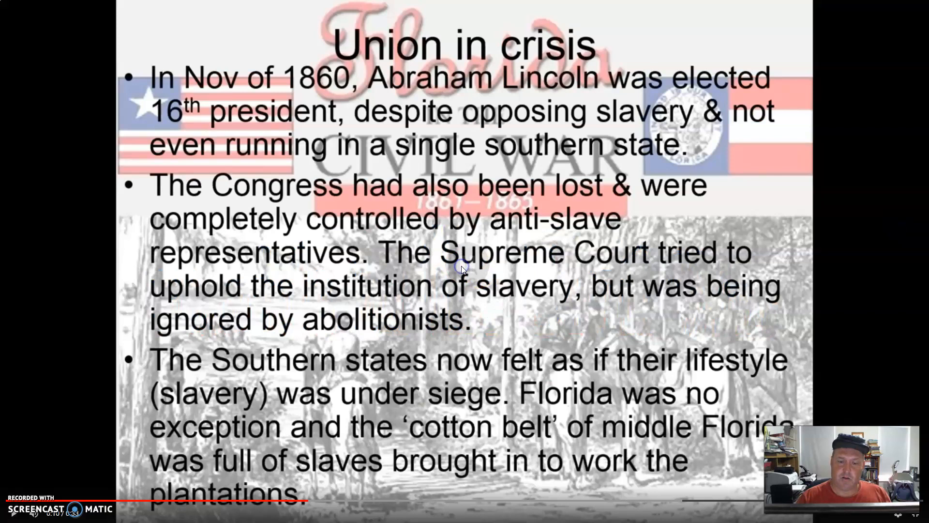
pyautogui.press('Escape')
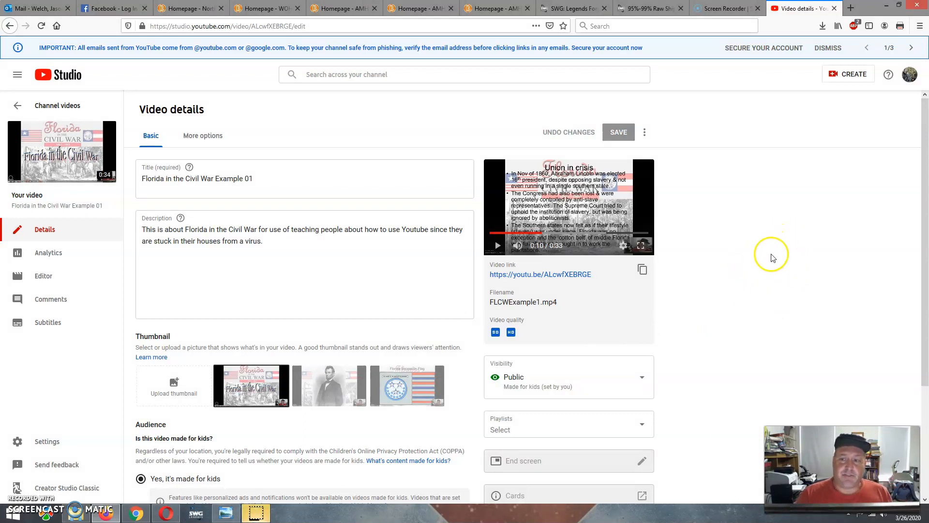
pyautogui.scroll(-3, 767, 276)
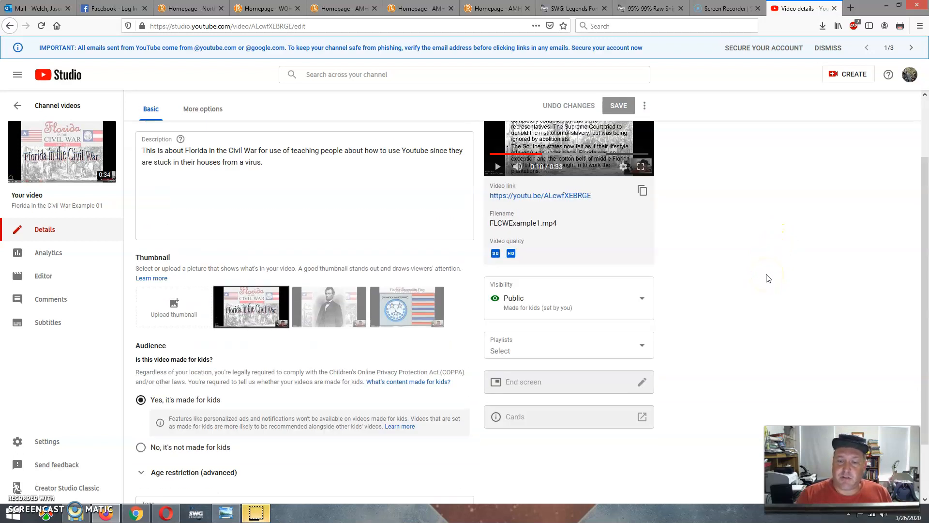
pyautogui.scroll(3, 767, 279)
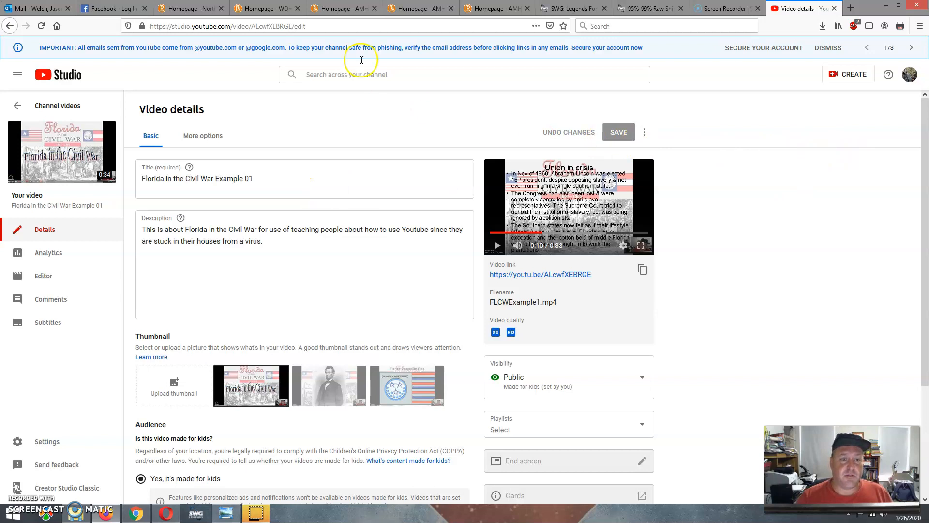
# Step: Switch to the AMH2020 Amer History II MW course page, log back in and create a news item with the headline "Check out my video"
pyautogui.click(336, 9)
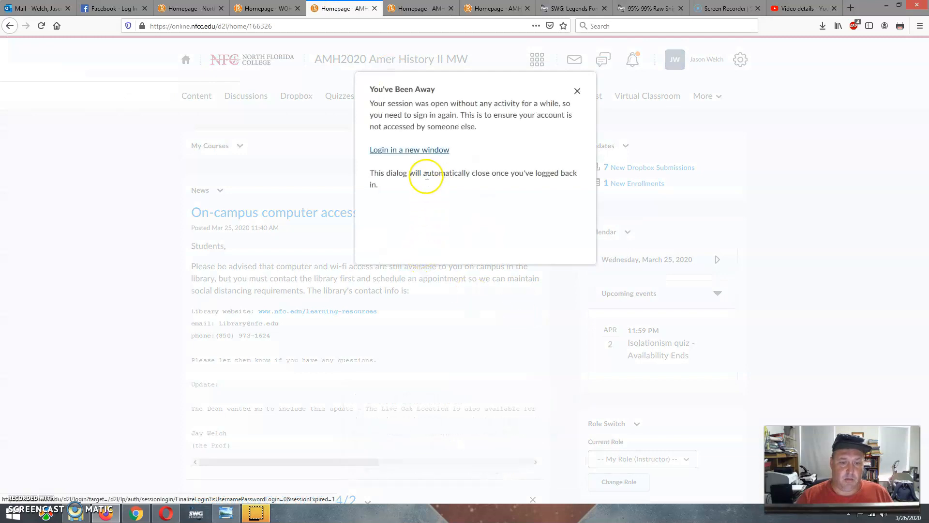
pyautogui.click(428, 150)
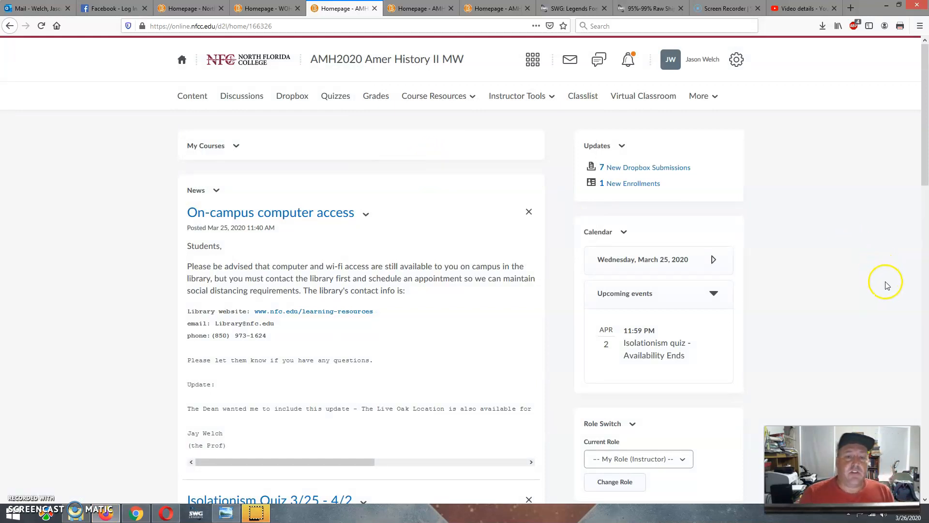
pyautogui.click(217, 191)
pyautogui.click(235, 220)
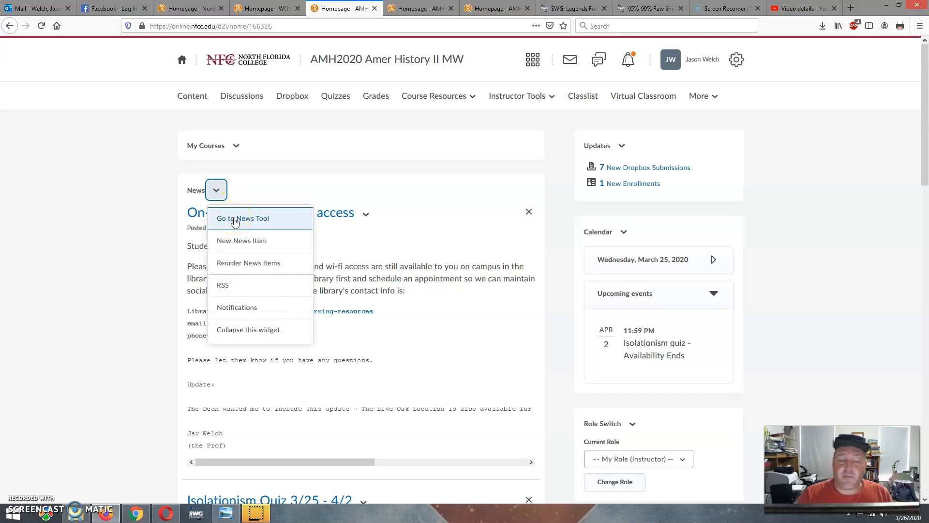
pyautogui.click(252, 241)
pyautogui.click(241, 203)
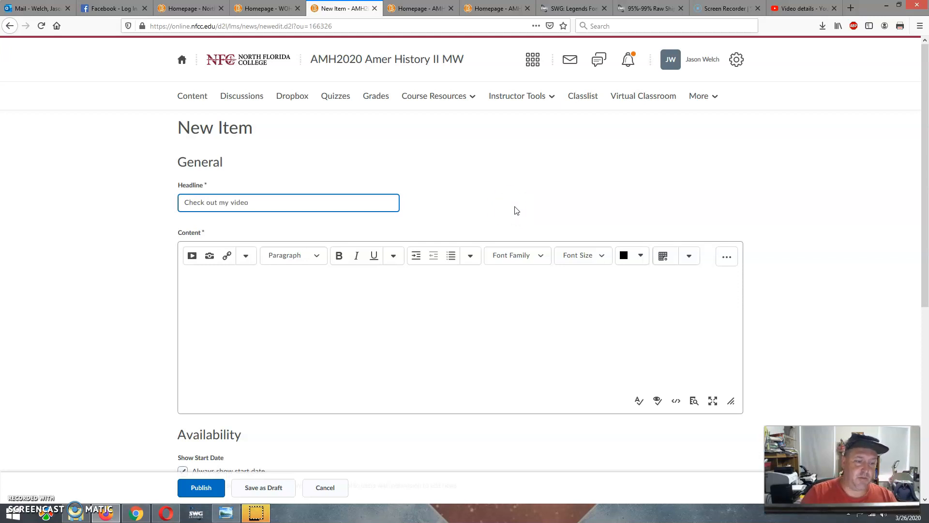
pyautogui.click(397, 323)
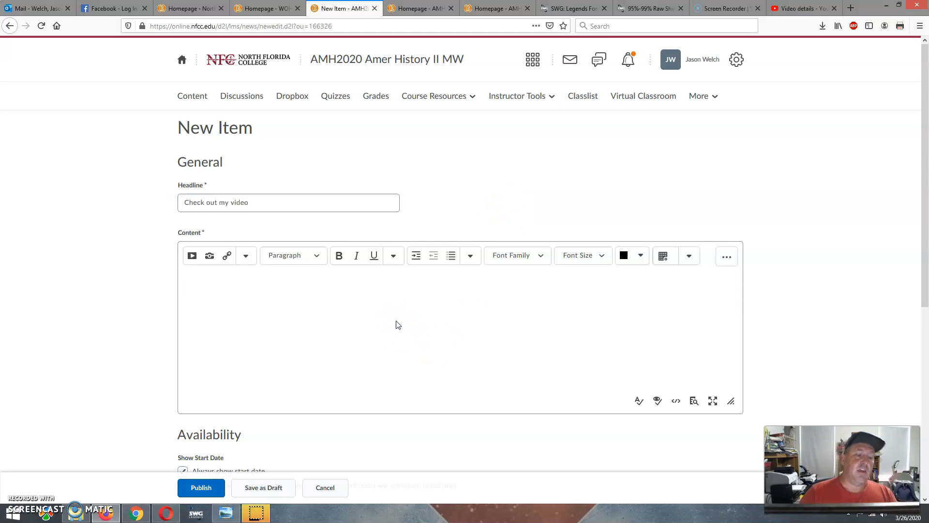
# Step: Insert the video into the news item's content using the copied embed code and publish the item
pyautogui.click(192, 260)
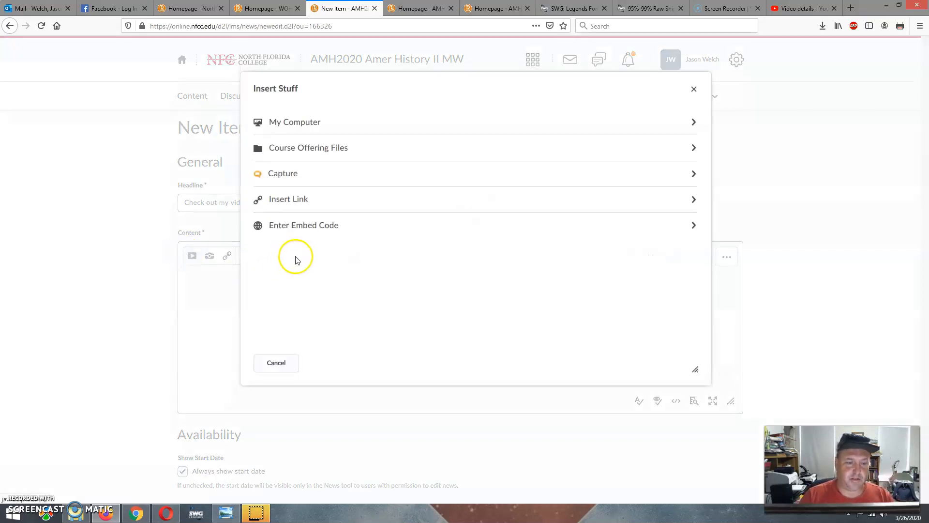
pyautogui.click(338, 226)
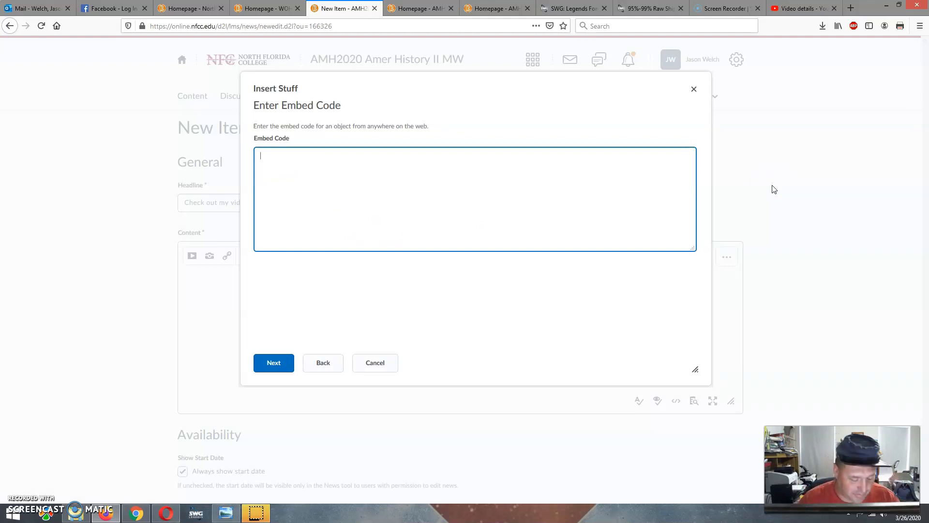
pyautogui.hotkey('ctrl', 'v')
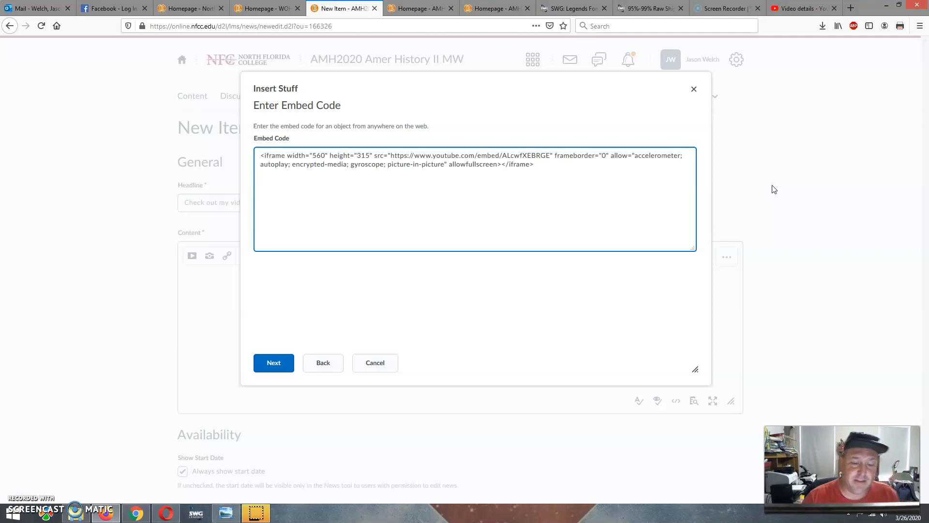
pyautogui.click(271, 364)
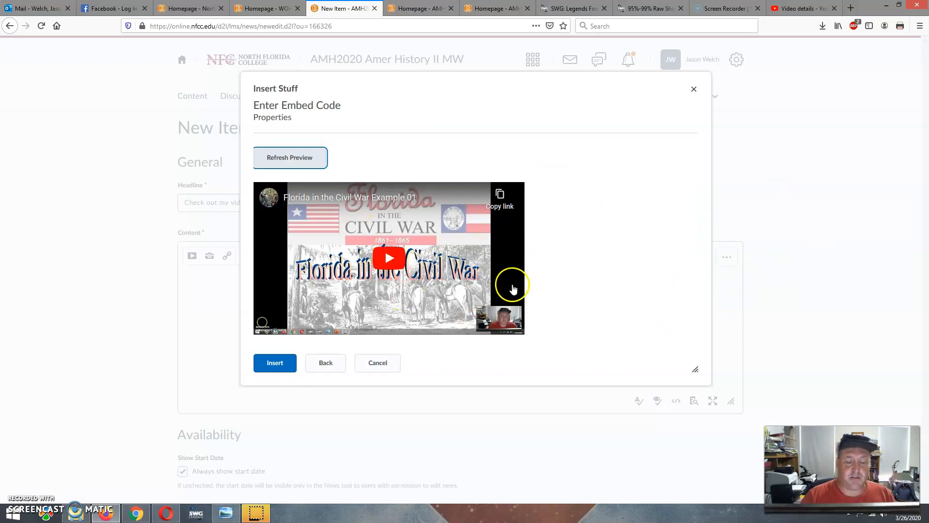
pyautogui.click(275, 366)
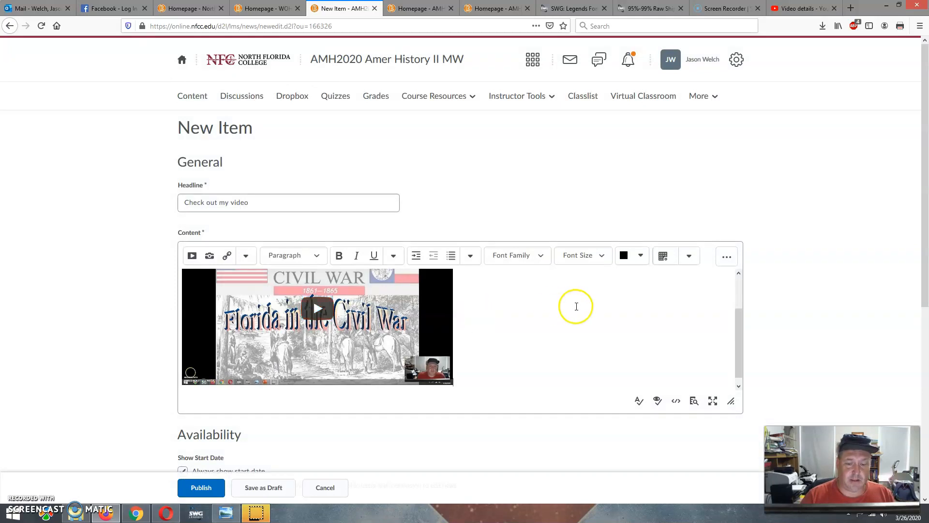
pyautogui.click(204, 488)
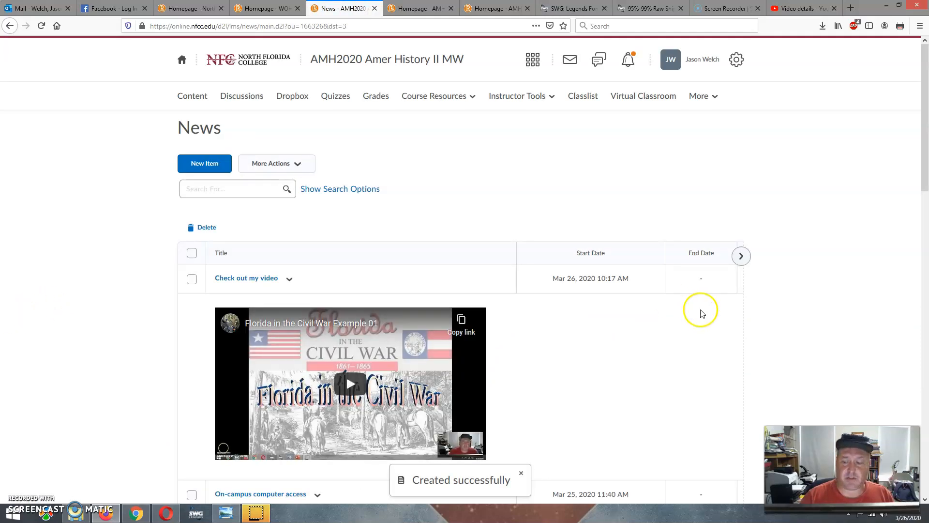
# Step: Return to the course homepage and test playback of the embedded video in the "Check out my video" news item
pyautogui.click(376, 60)
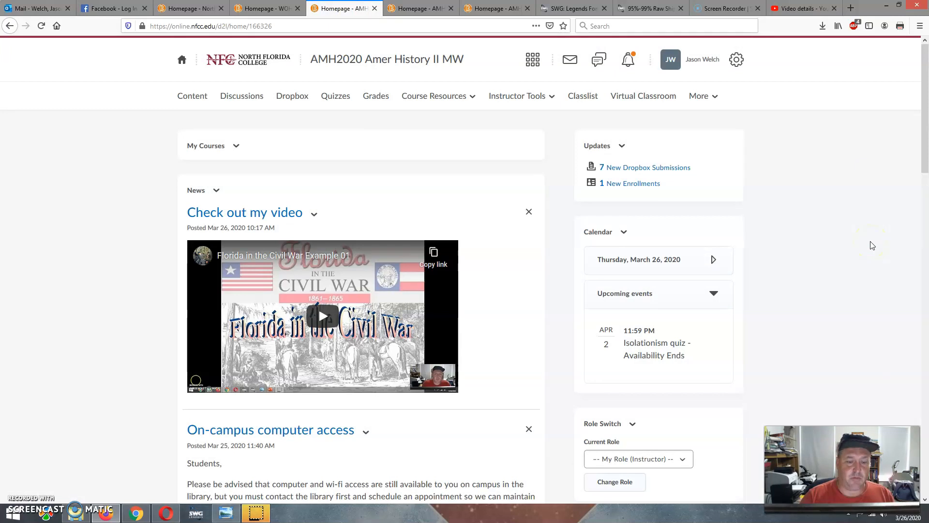
pyautogui.scroll(-2, 872, 245)
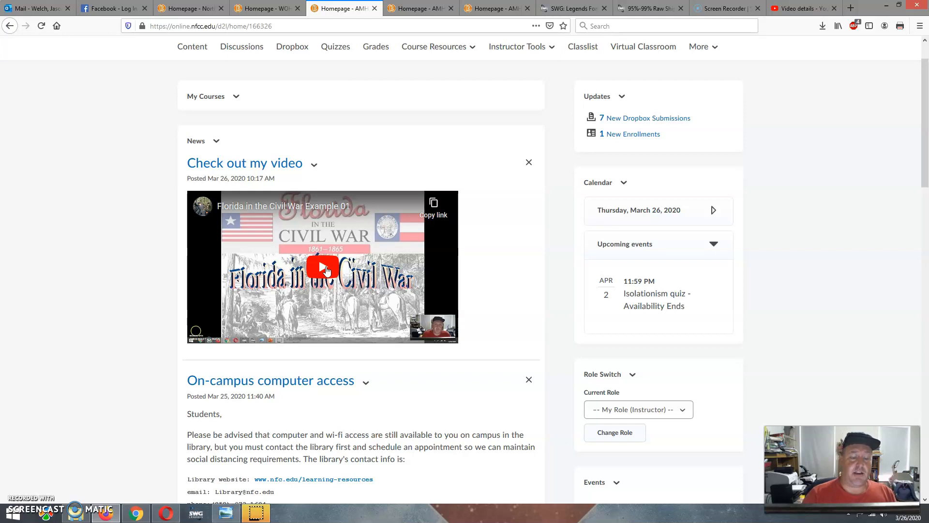
pyautogui.click(327, 268)
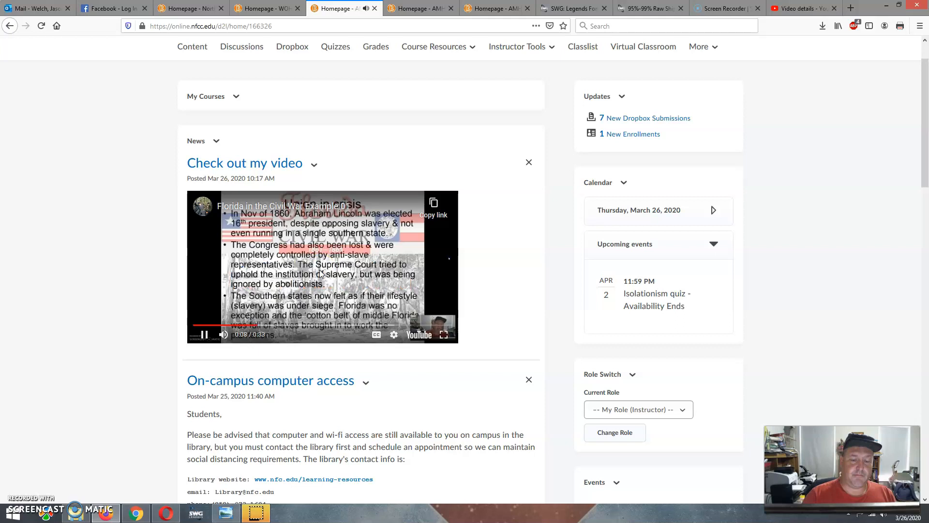
pyautogui.click(321, 273)
pyautogui.click(888, 219)
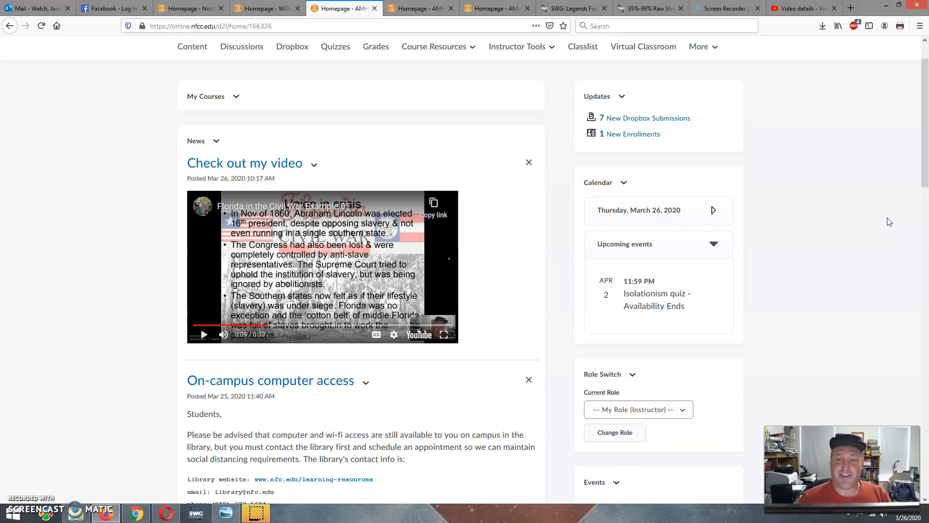
pyautogui.scroll(1, 877, 277)
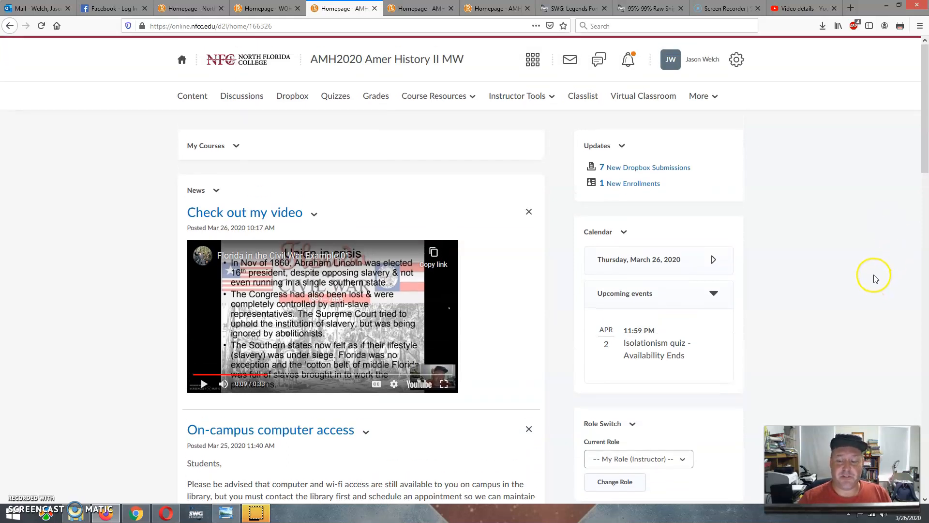